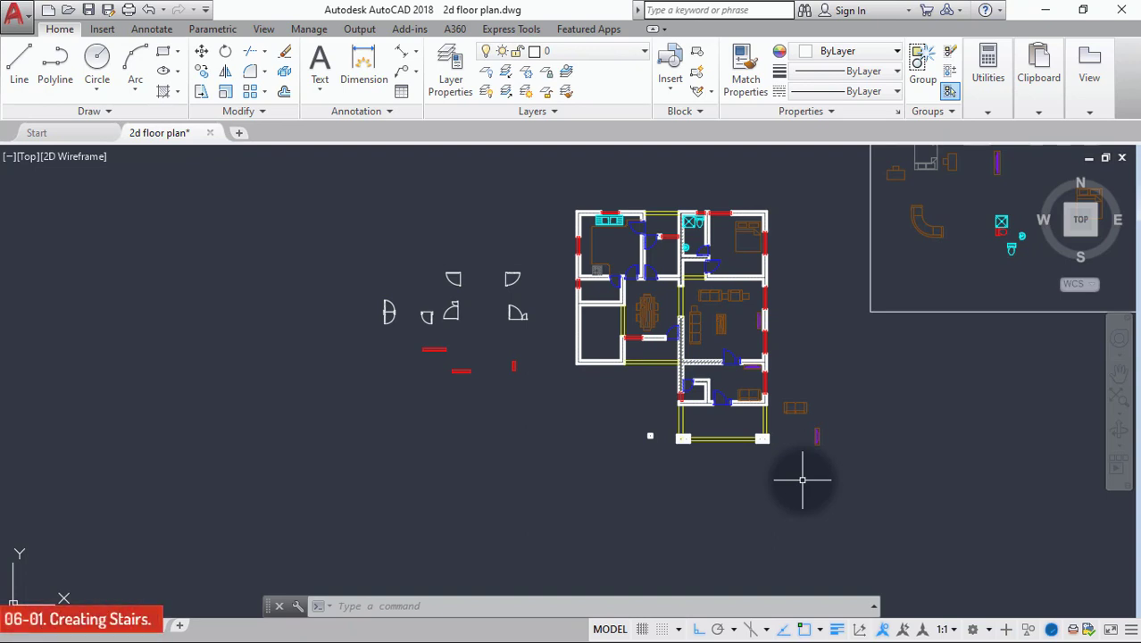
Offset the inner face of the empty stair room's upper wall 1200 down into the room
{"action": "scroll", "coordinate": [581, 324], "scroll_direction": "up", "scroll_amount": 6}
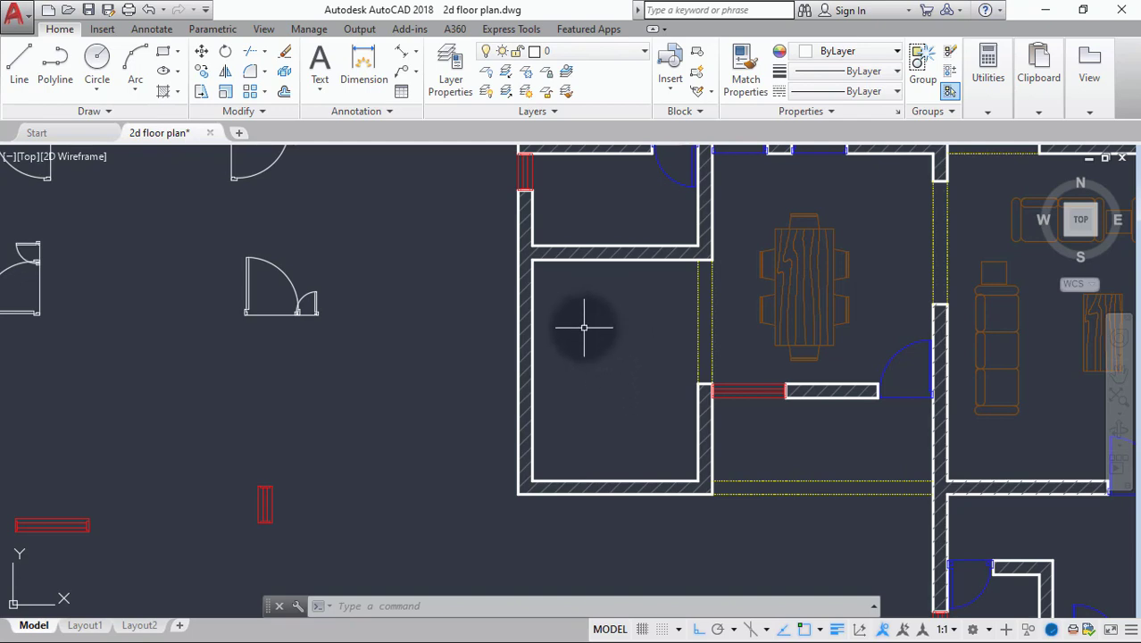
{"action": "type", "text": "o"}
{"action": "key", "text": "Return"}
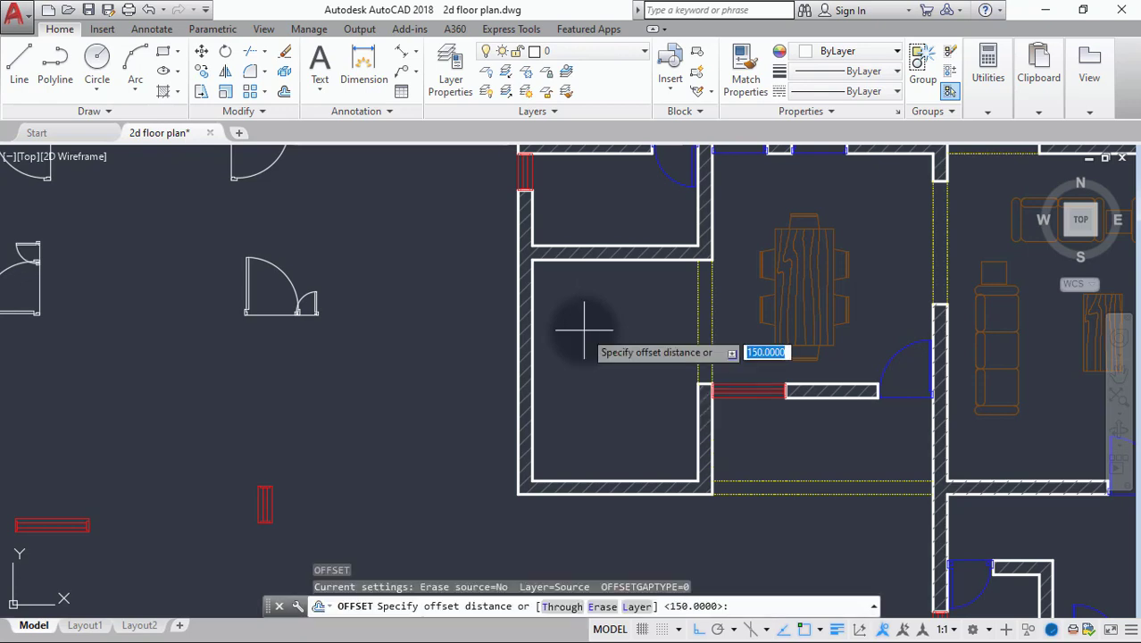
{"action": "type", "text": "12"}
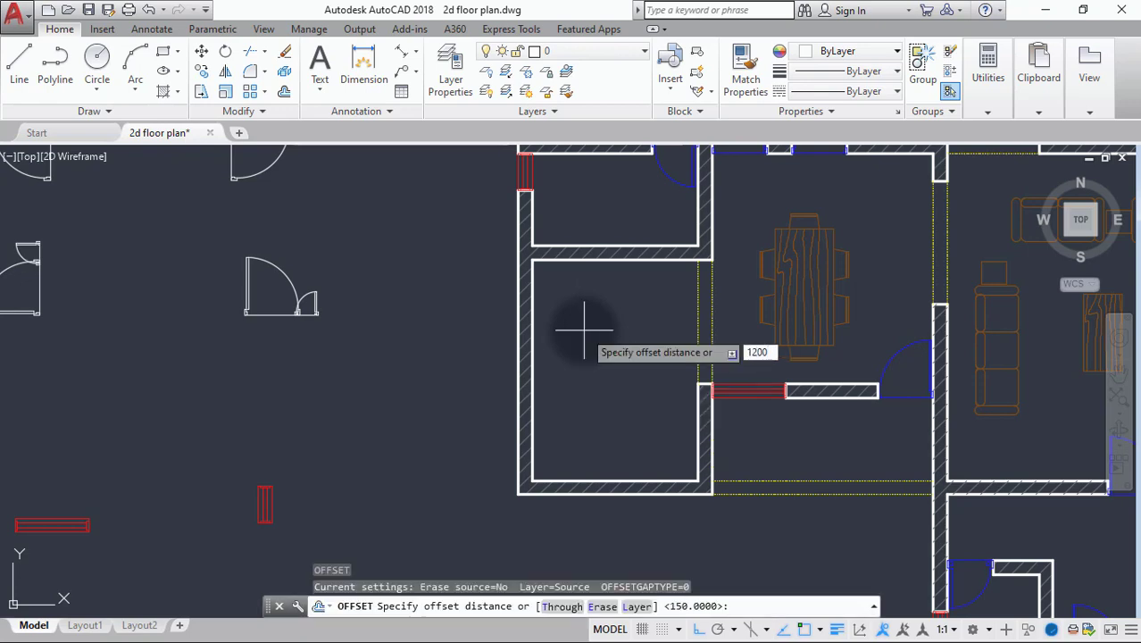
{"action": "key", "text": "Return"}
{"action": "left_click", "coordinate": [618, 259]}
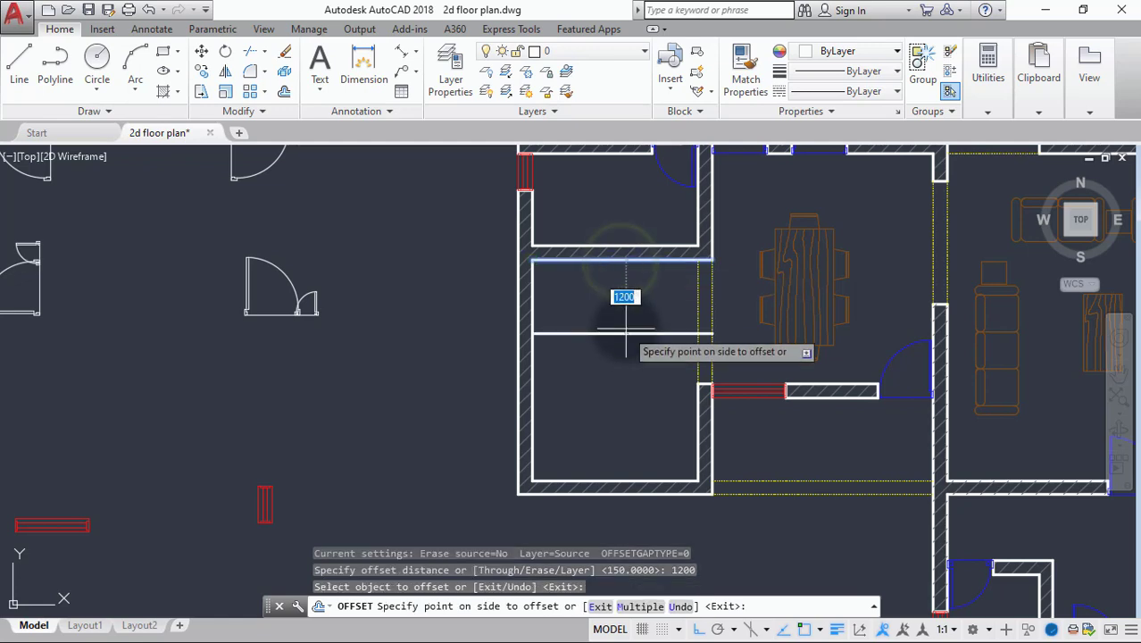
{"action": "left_click", "coordinate": [616, 323]}
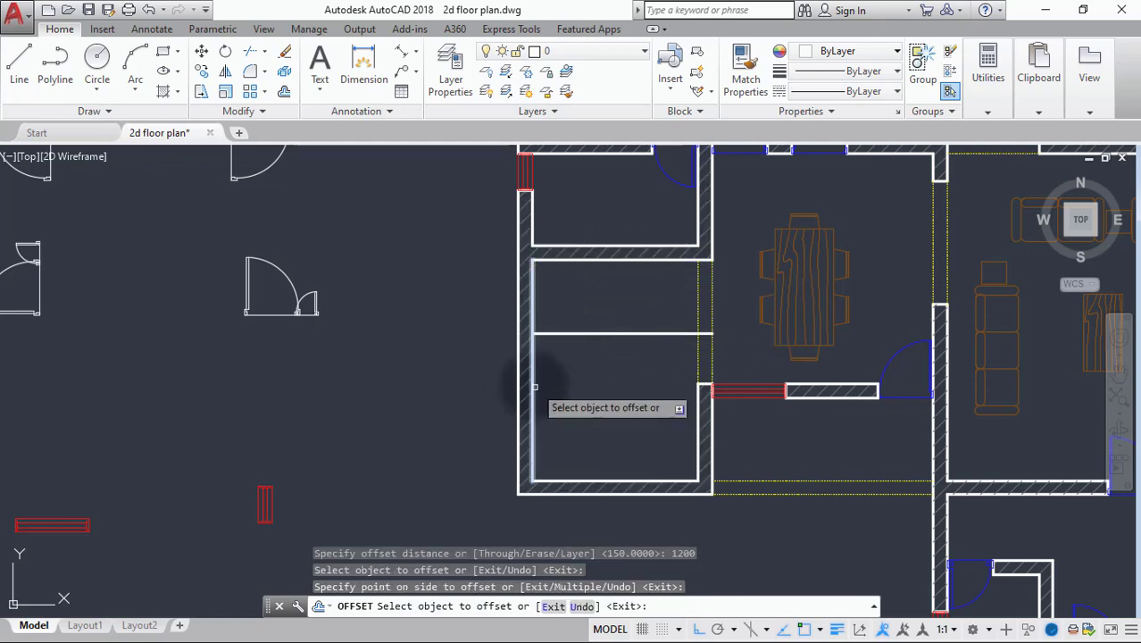
Offset the inner faces of the stair room's left and lower walls 1200 into the room
{"action": "left_click", "coordinate": [535, 387]}
{"action": "left_click", "coordinate": [585, 383]}
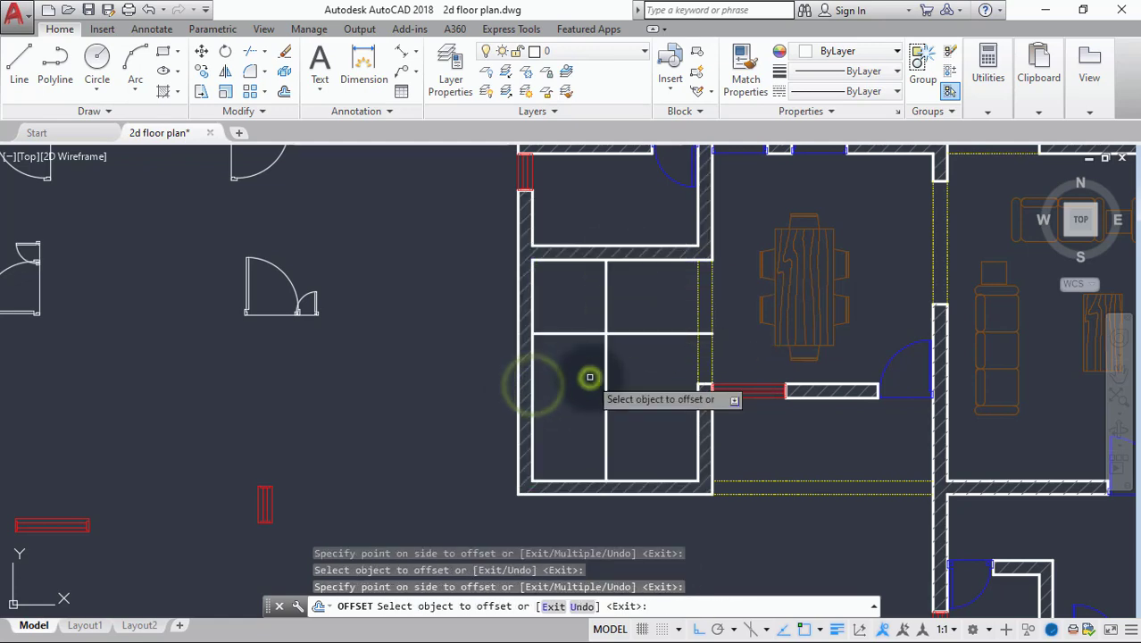
{"action": "left_click", "coordinate": [618, 479]}
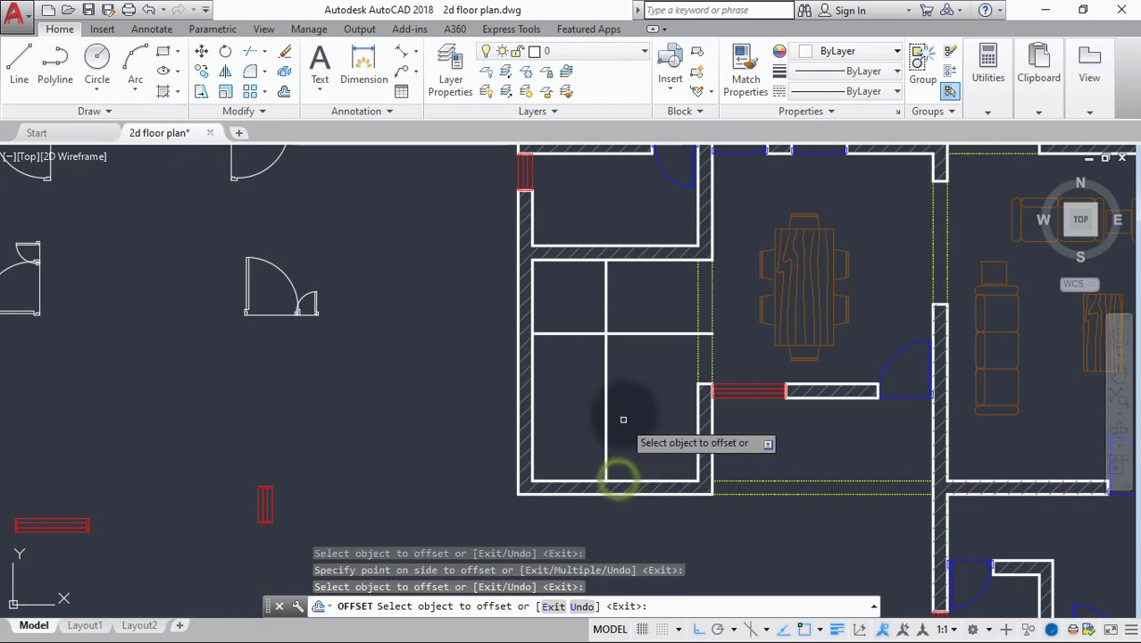
{"action": "left_click", "coordinate": [627, 480]}
{"action": "left_click", "coordinate": [632, 417]}
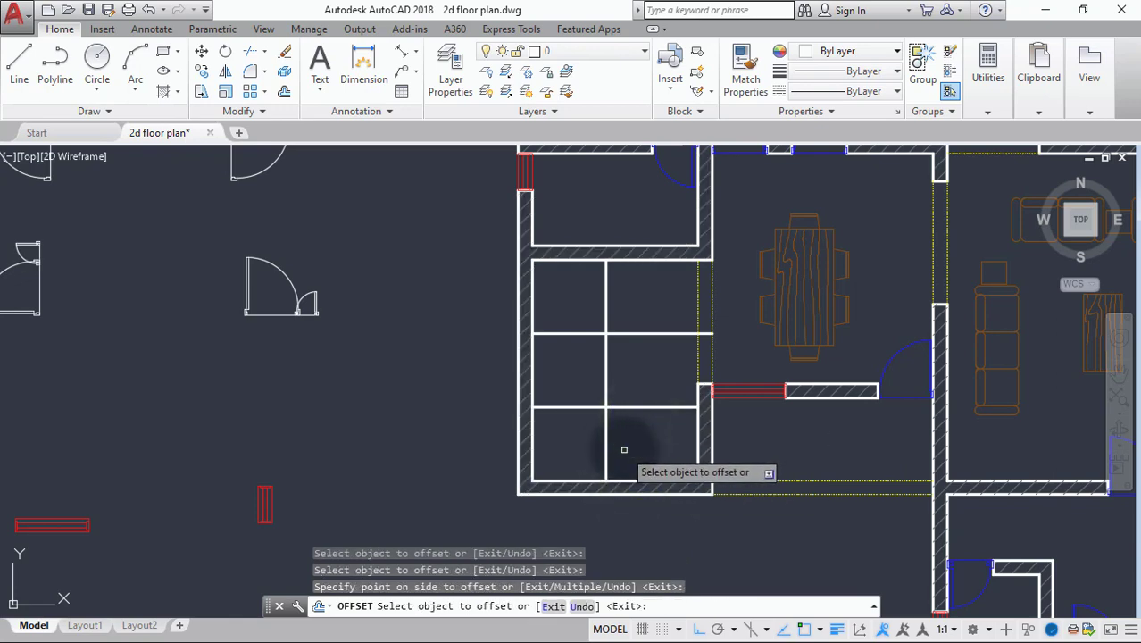
{"action": "key", "text": "Escape"}
Trim the vertical offset line below the lower horizontal one, and that lower line's portion toward the left wall
{"action": "type", "text": "tr"}
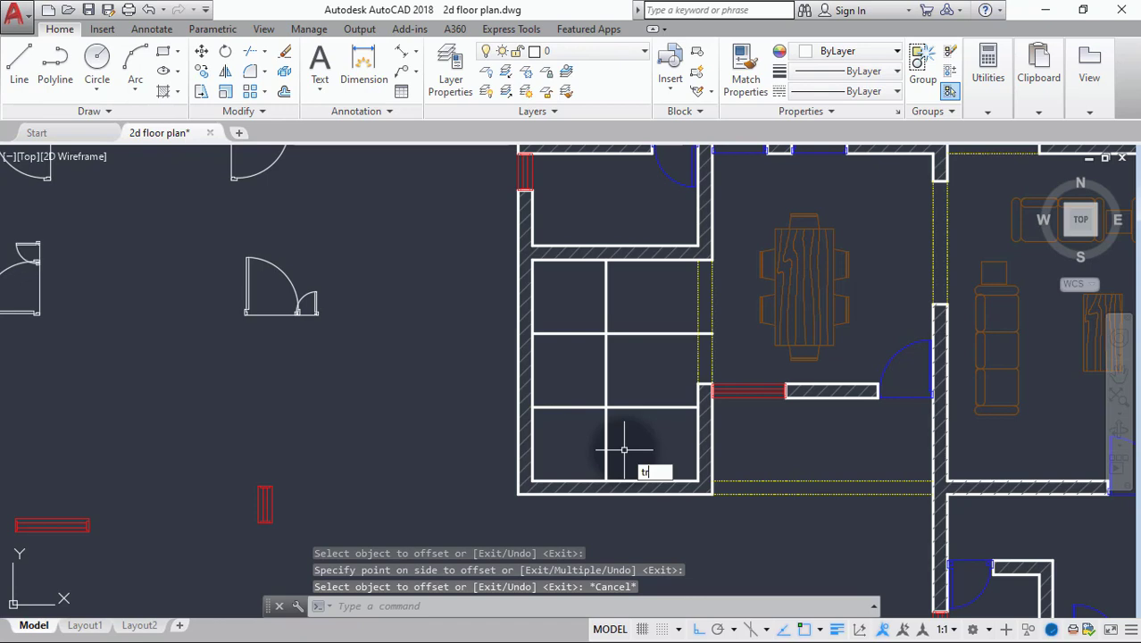
{"action": "type", "text": "nn"}
{"action": "key", "text": "Down"}
{"action": "key", "text": "Return"}
{"action": "key", "text": "Return"}
{"action": "left_click", "coordinate": [612, 434]}
{"action": "left_click", "coordinate": [589, 424]}
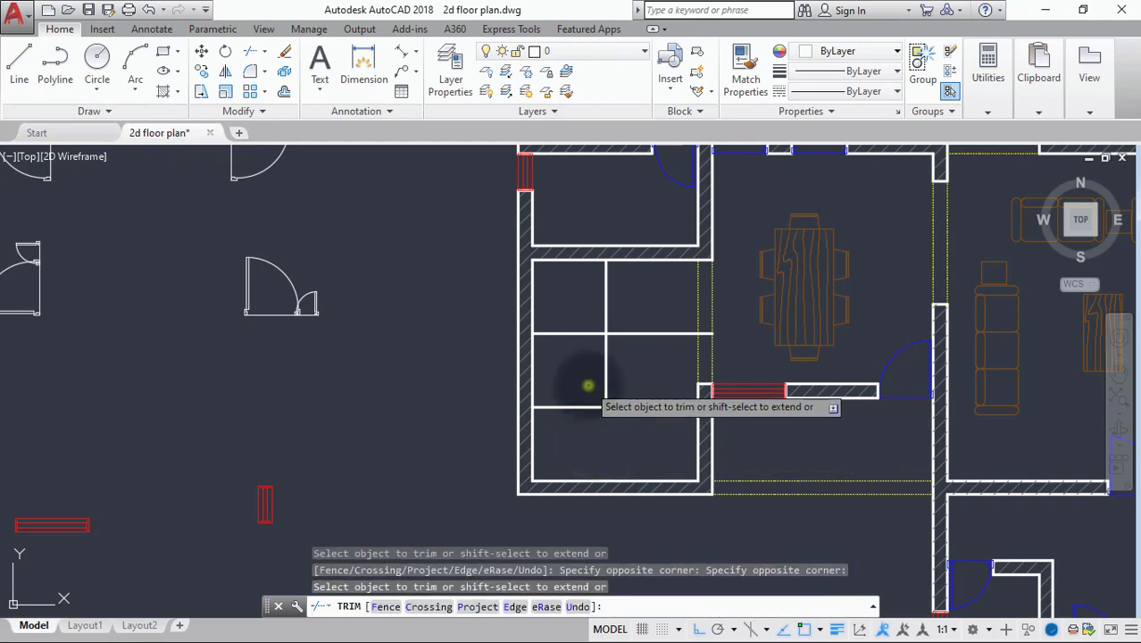
{"action": "left_click", "coordinate": [586, 400]}
{"action": "left_click", "coordinate": [582, 391]}
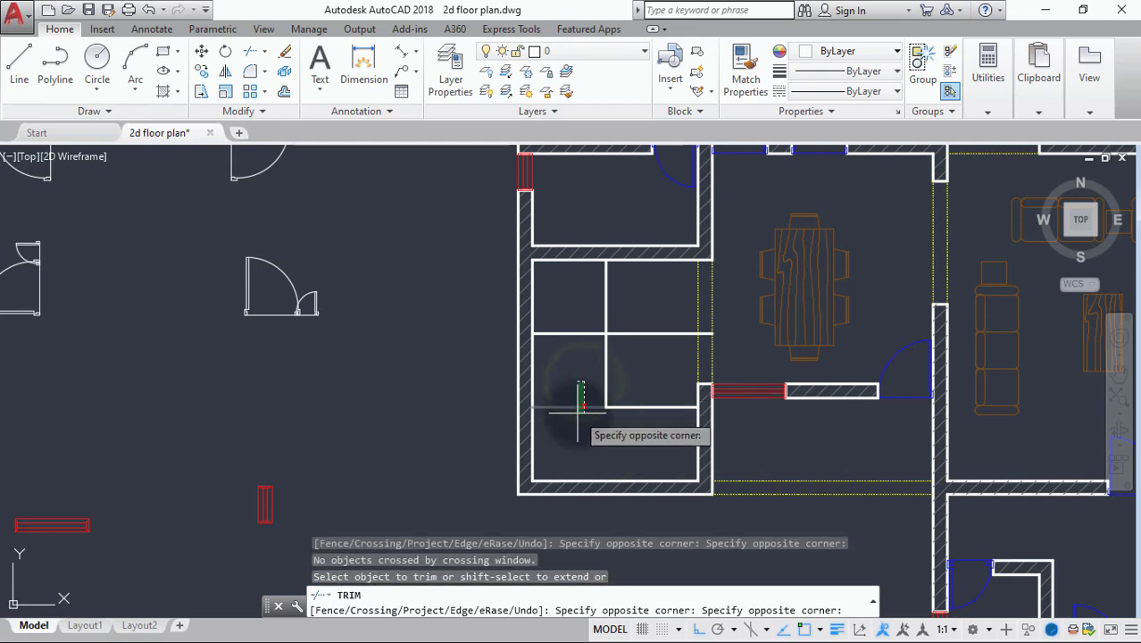
{"action": "left_click", "coordinate": [580, 413]}
Trim the upper offset line's portion toward the left wall and the vertical line's portion above it, leaving the central stairwell outline
{"action": "left_click", "coordinate": [588, 301]}
{"action": "left_click", "coordinate": [566, 359]}
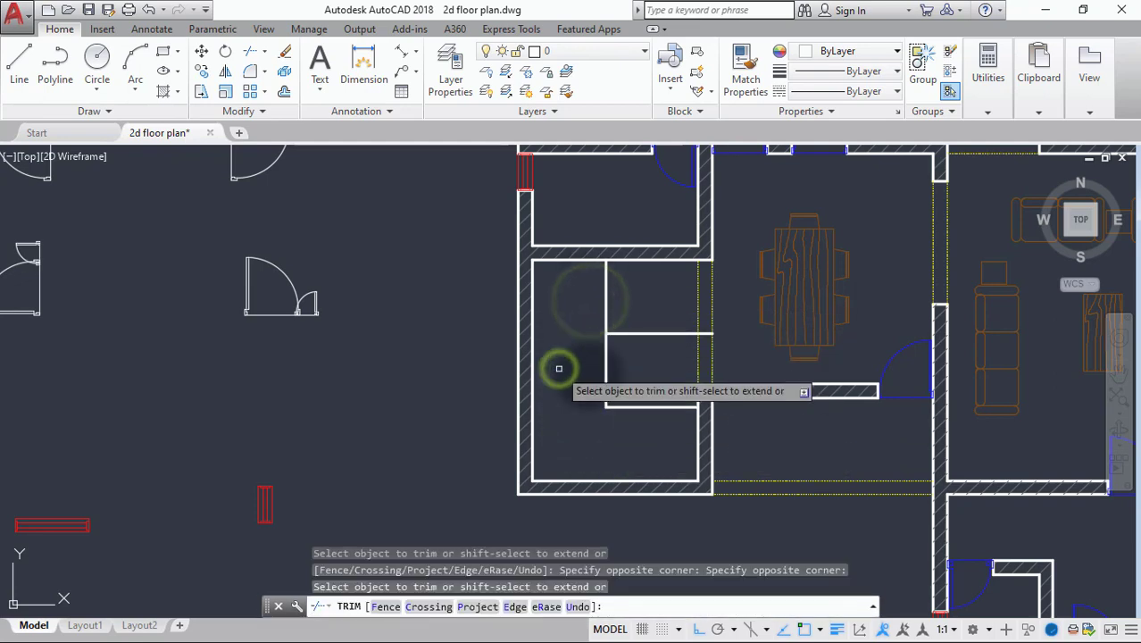
{"action": "left_click", "coordinate": [652, 291]}
{"action": "left_click", "coordinate": [586, 312]}
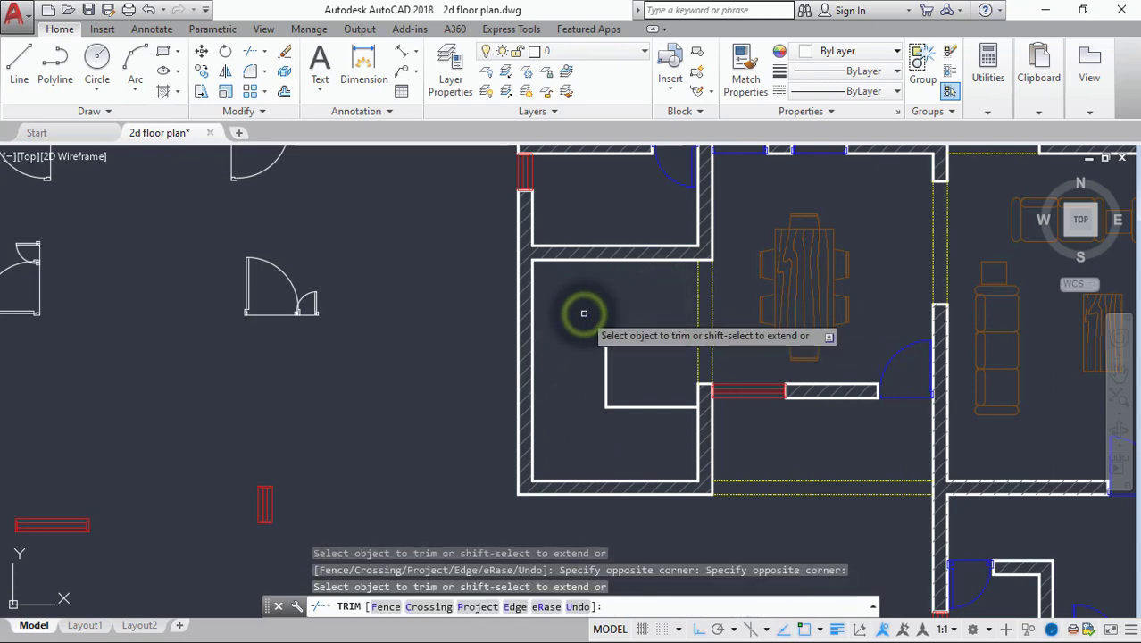
{"action": "key", "text": "Return"}
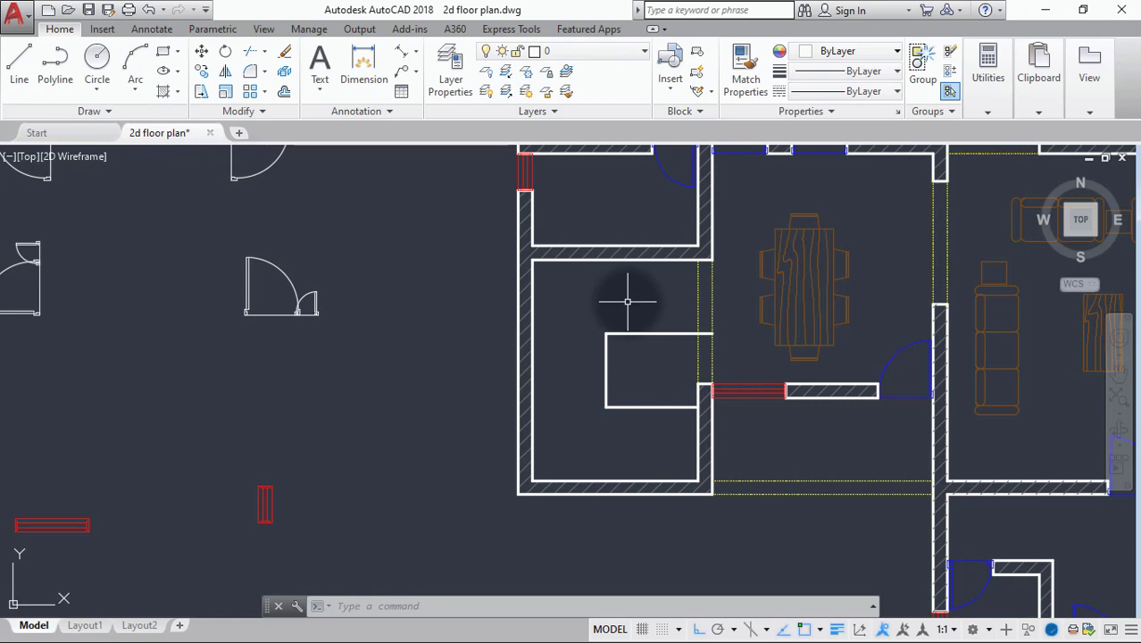
Draw the first riser line at the room opening, from the upper wall's inner face straight down to the stairwell's upper edge
{"action": "type", "text": "l"}
{"action": "key", "text": "Return"}
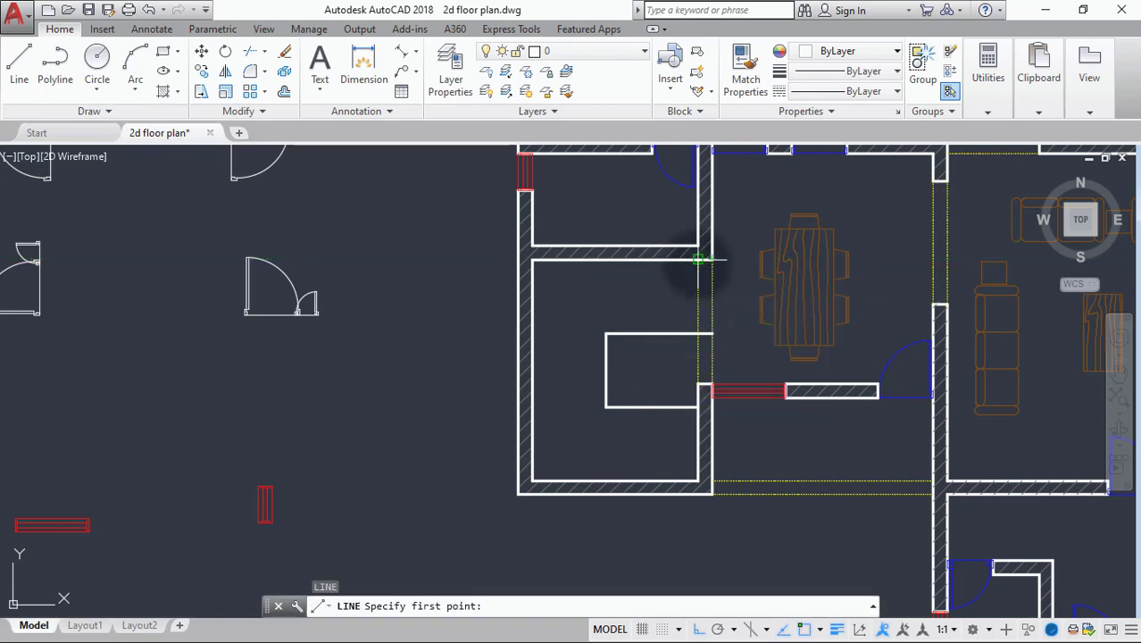
{"action": "left_click", "coordinate": [698, 261]}
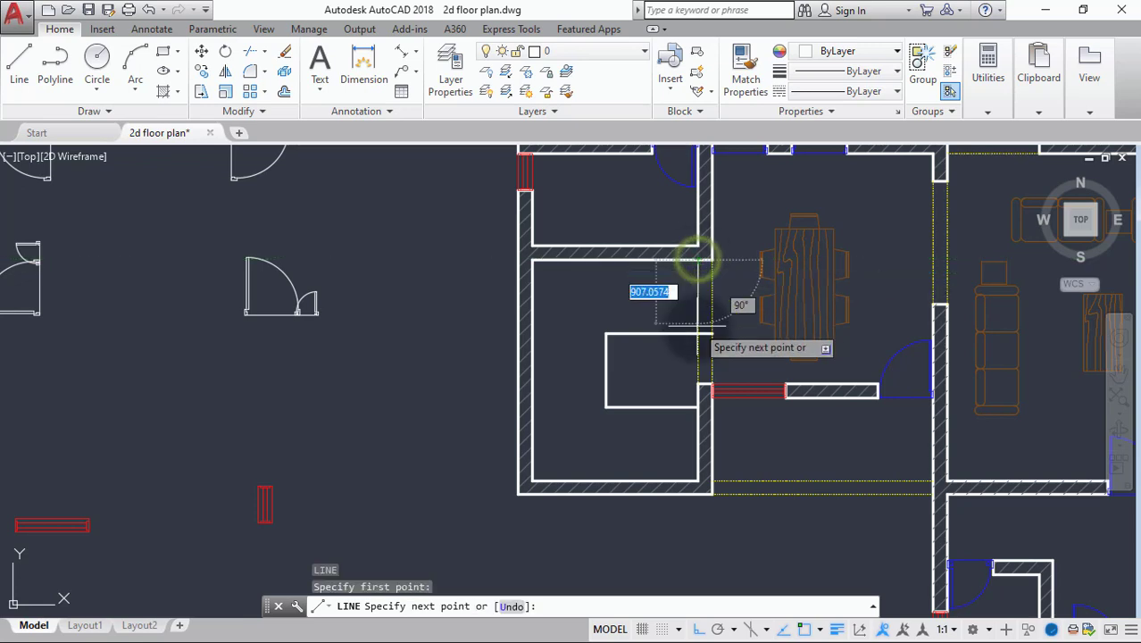
{"action": "left_click", "coordinate": [698, 334]}
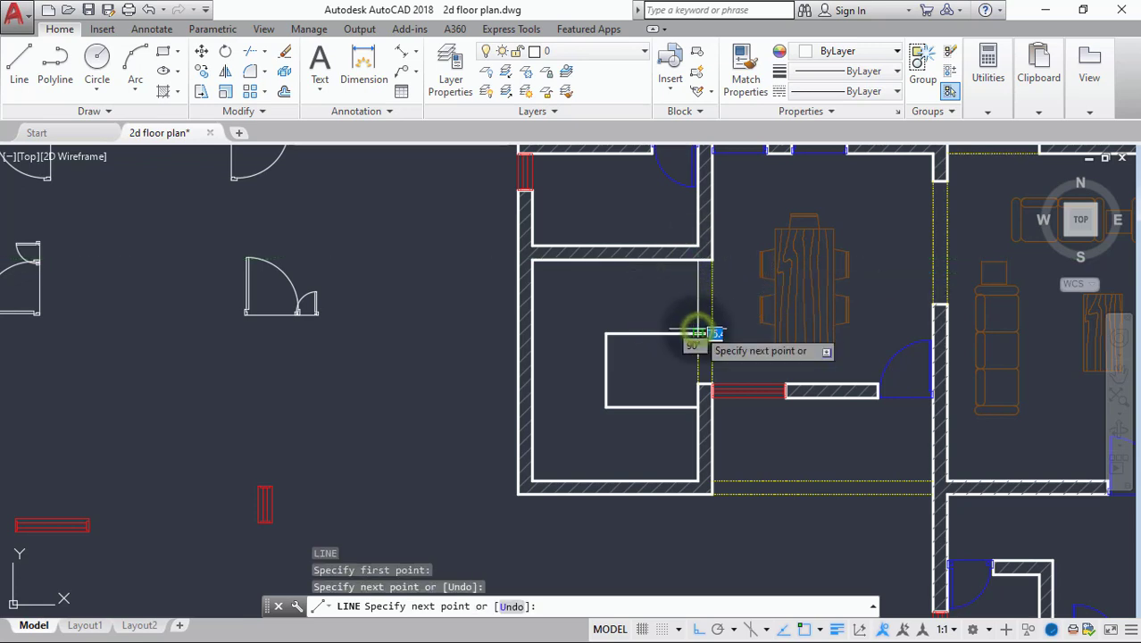
{"action": "key", "text": "Escape"}
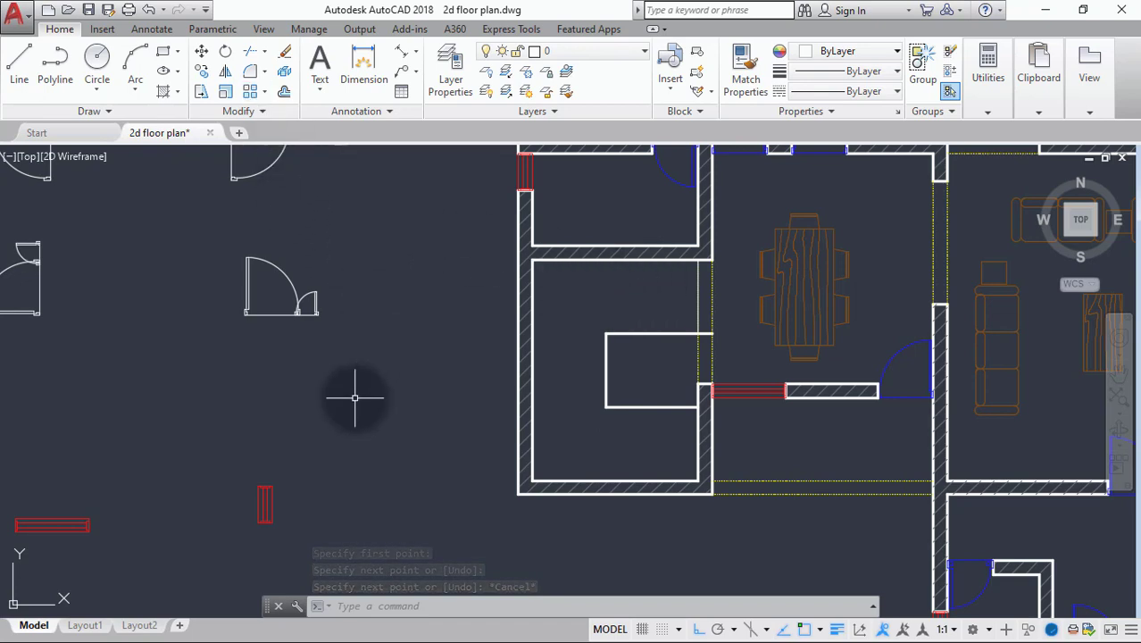
Create a path array of the riser line along the stairwell's upper edge with 300 between items
{"action": "type", "text": "AR"}
{"action": "key", "text": "Return"}
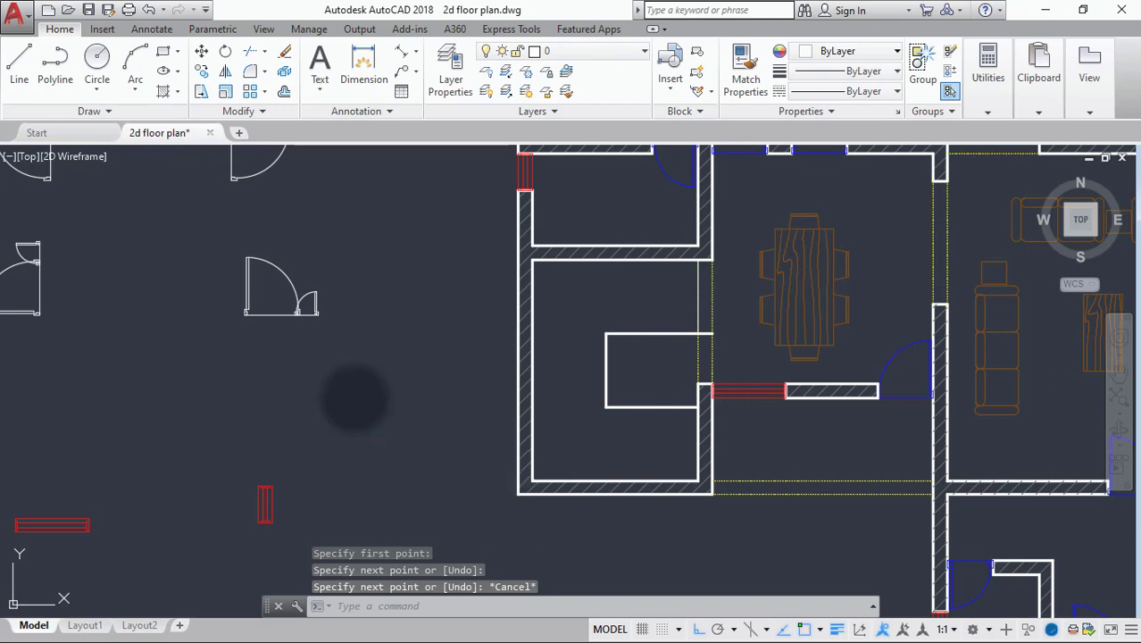
{"action": "left_click", "coordinate": [695, 304]}
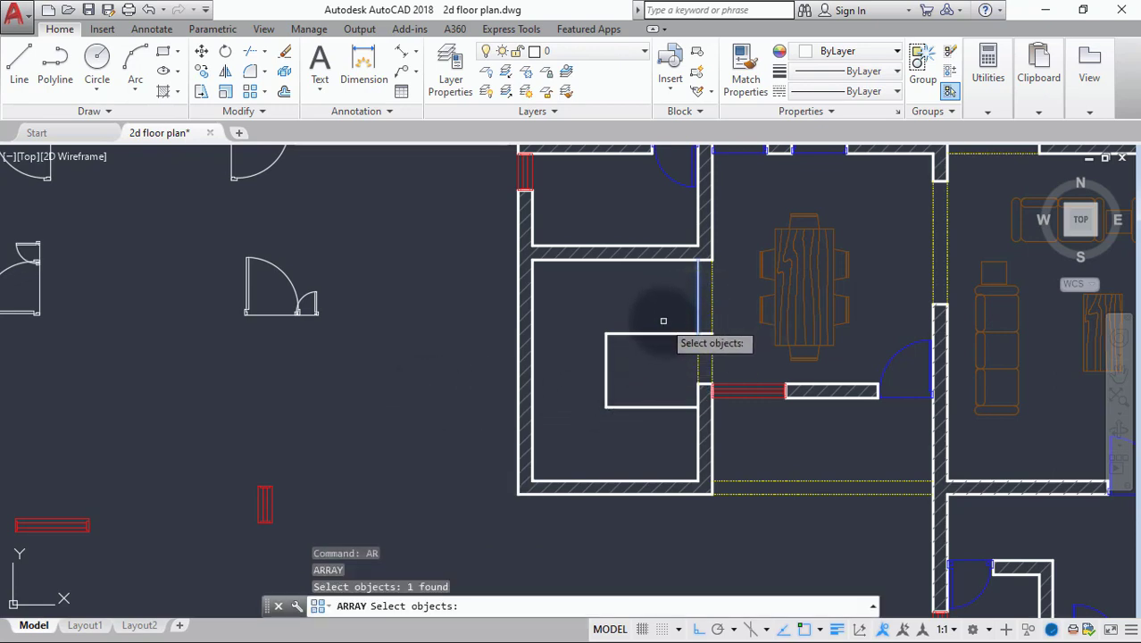
{"action": "key", "text": "Return"}
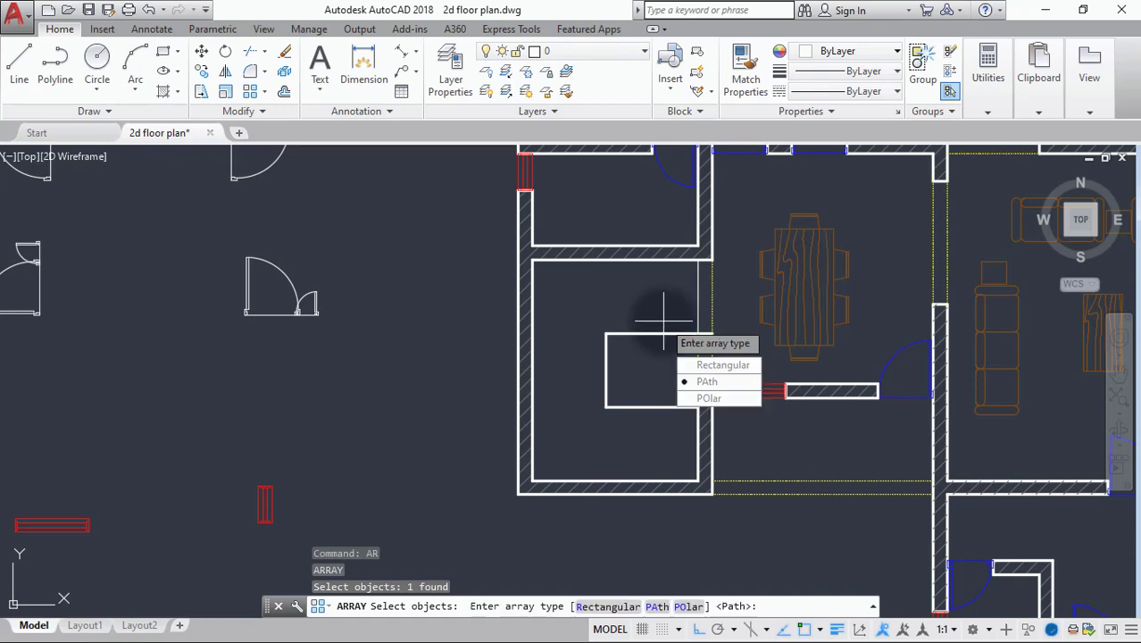
{"action": "left_click", "coordinate": [707, 381]}
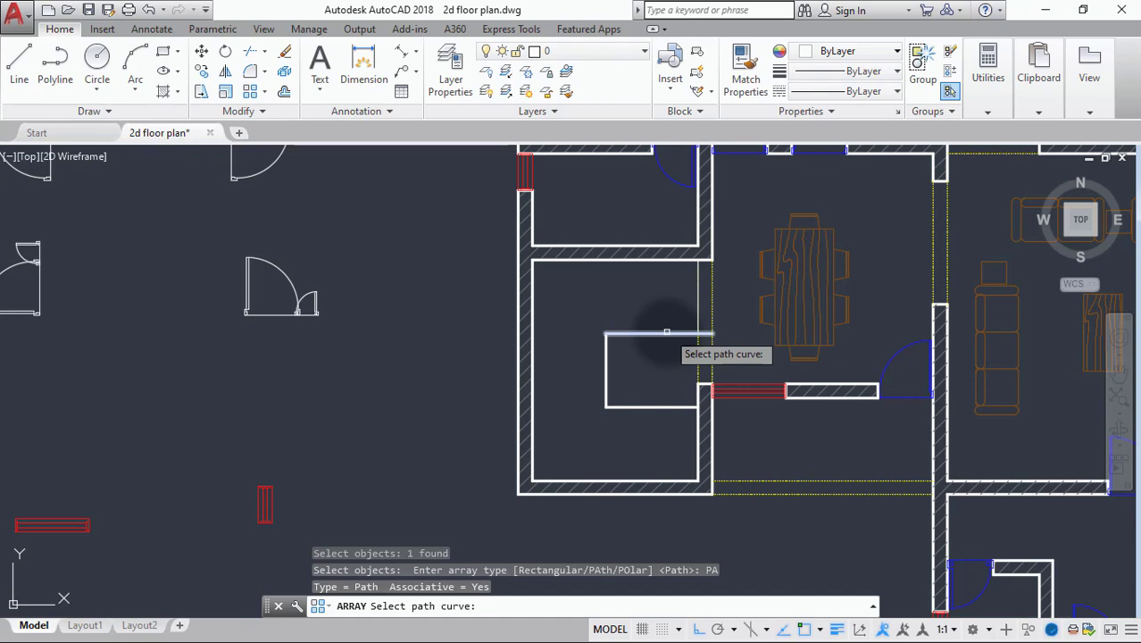
{"action": "left_click", "coordinate": [661, 335]}
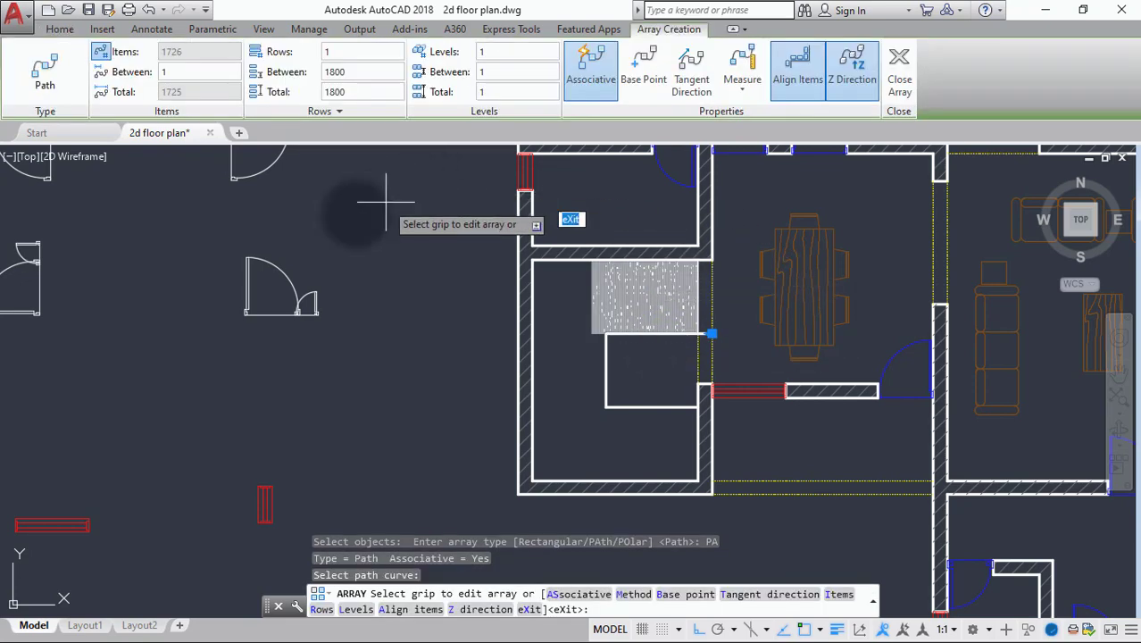
{"action": "left_click", "coordinate": [195, 70]}
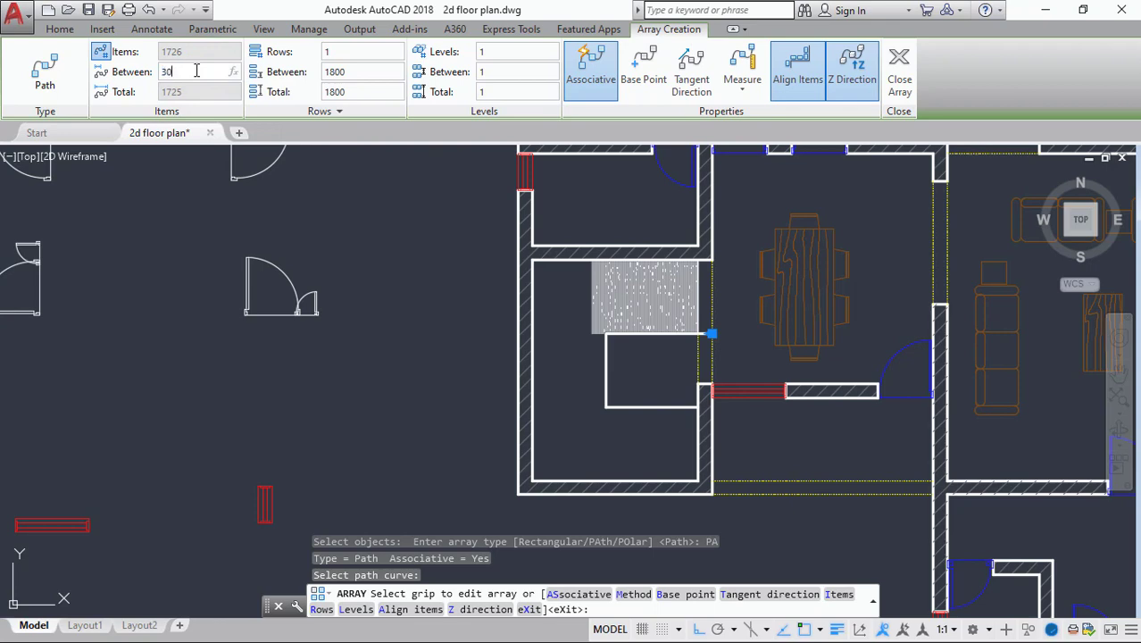
{"action": "type", "text": "300"}
{"action": "key", "text": "Return"}
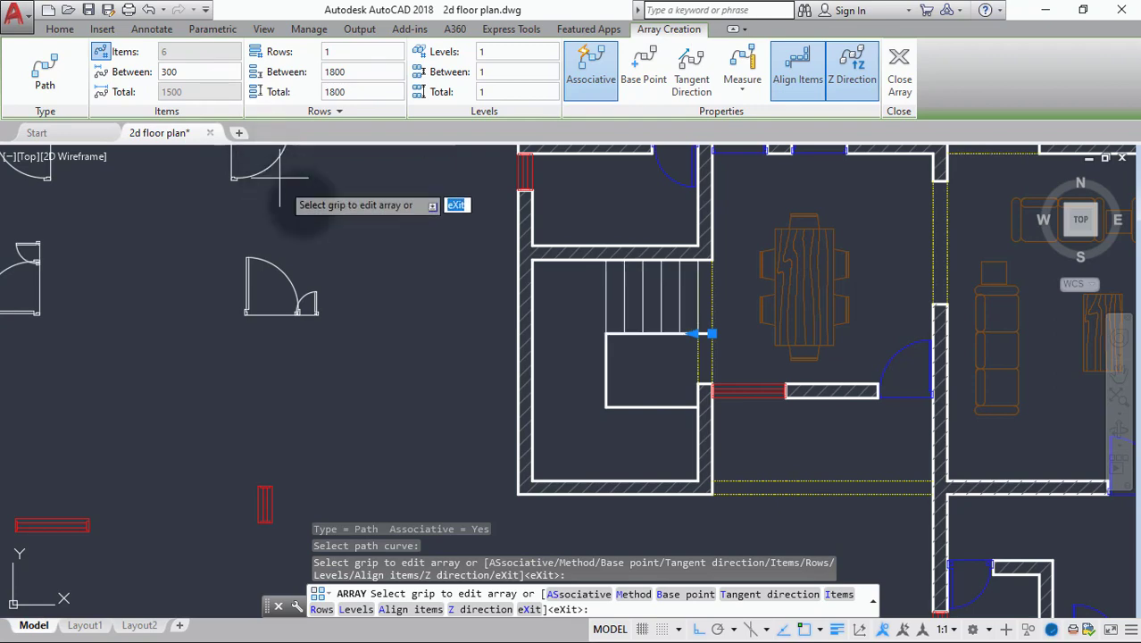
{"action": "key", "text": "Escape"}
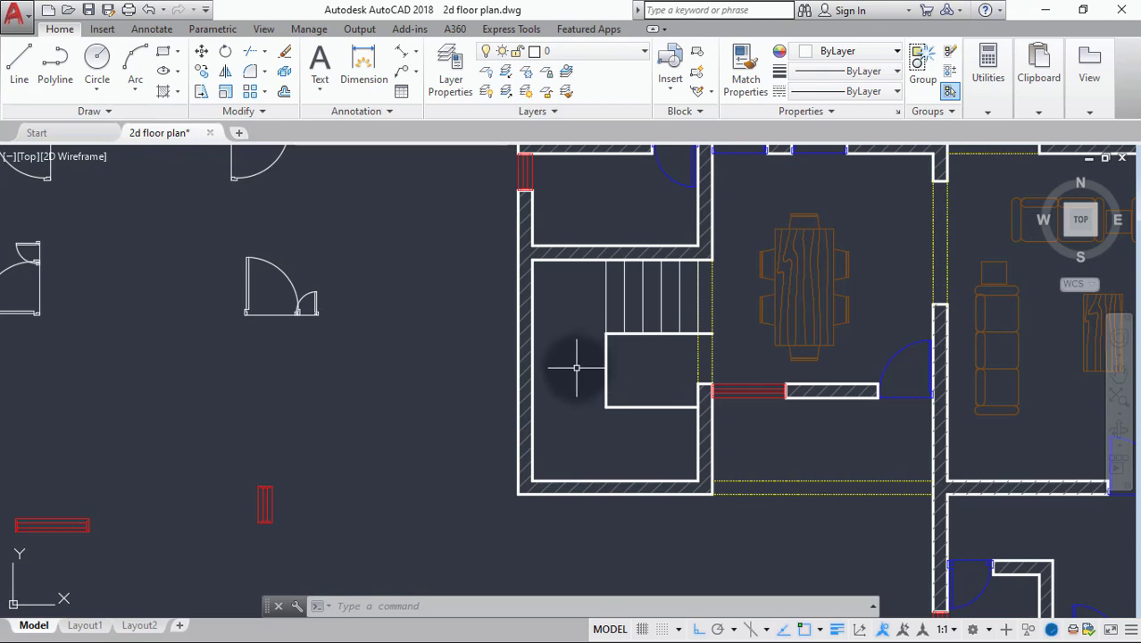
Draw a horizontal riser line from the stairwell's upper-left corner to the left wall's inner face
{"action": "type", "text": "l"}
{"action": "key", "text": "Return"}
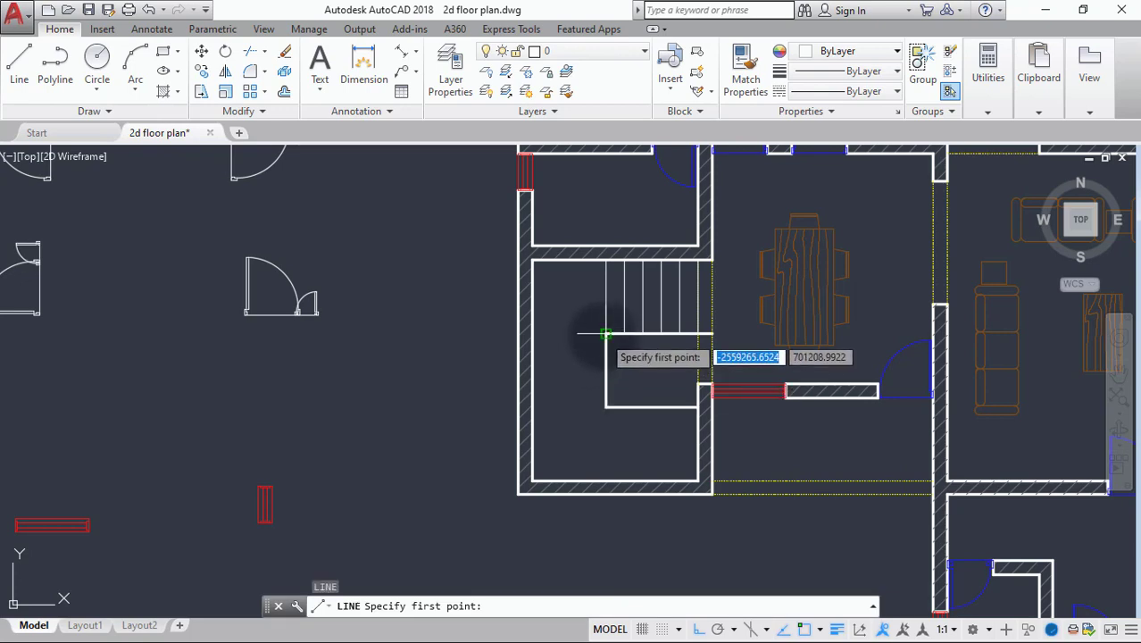
{"action": "left_click", "coordinate": [606, 334]}
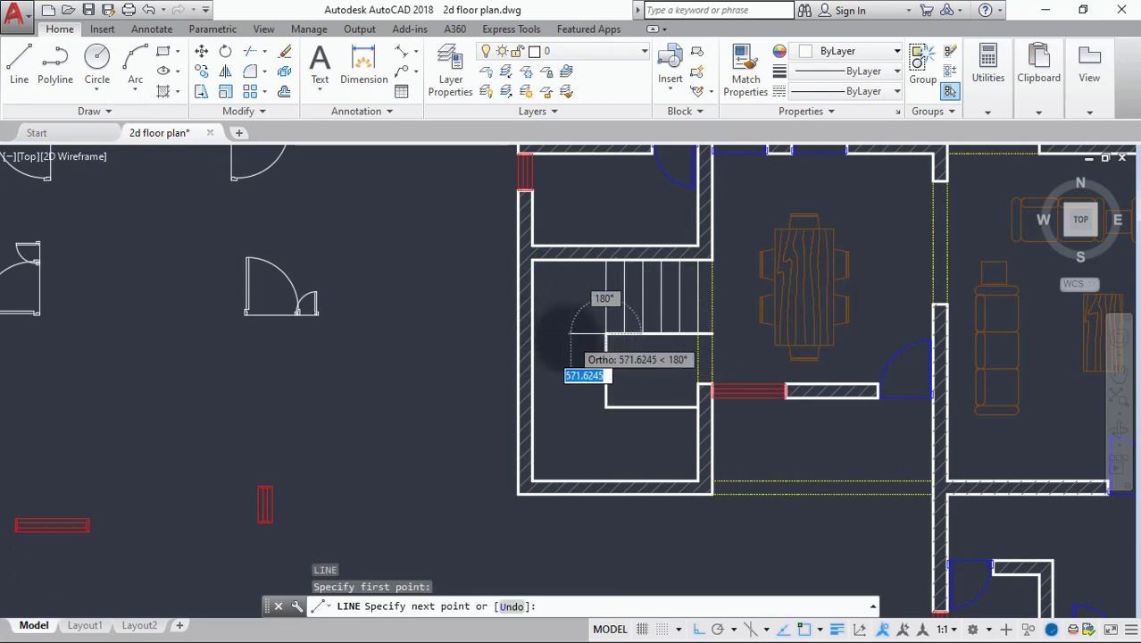
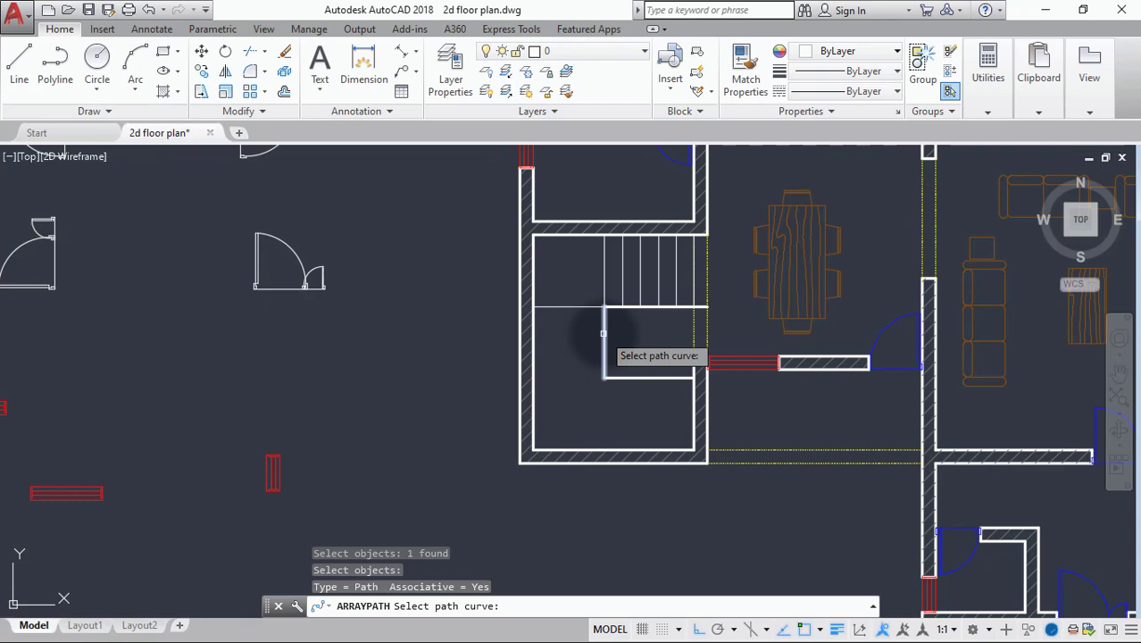
Path-array the horizontal riser line down the stairwell's left edge with 300 between items
{"action": "left_click", "coordinate": [603, 333]}
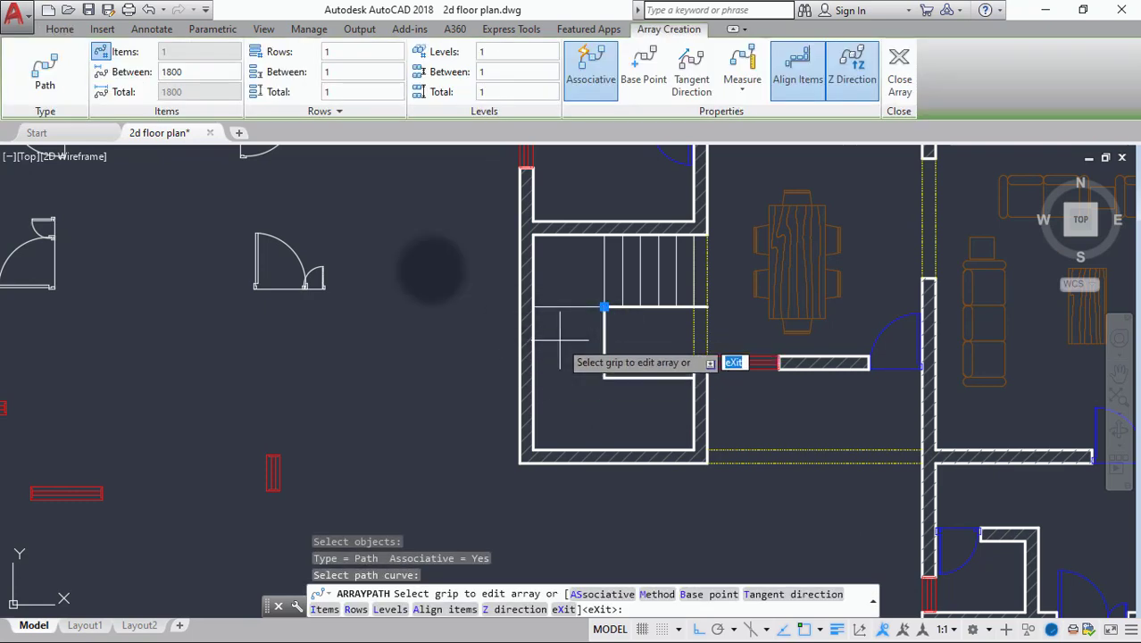
{"action": "left_click", "coordinate": [207, 71]}
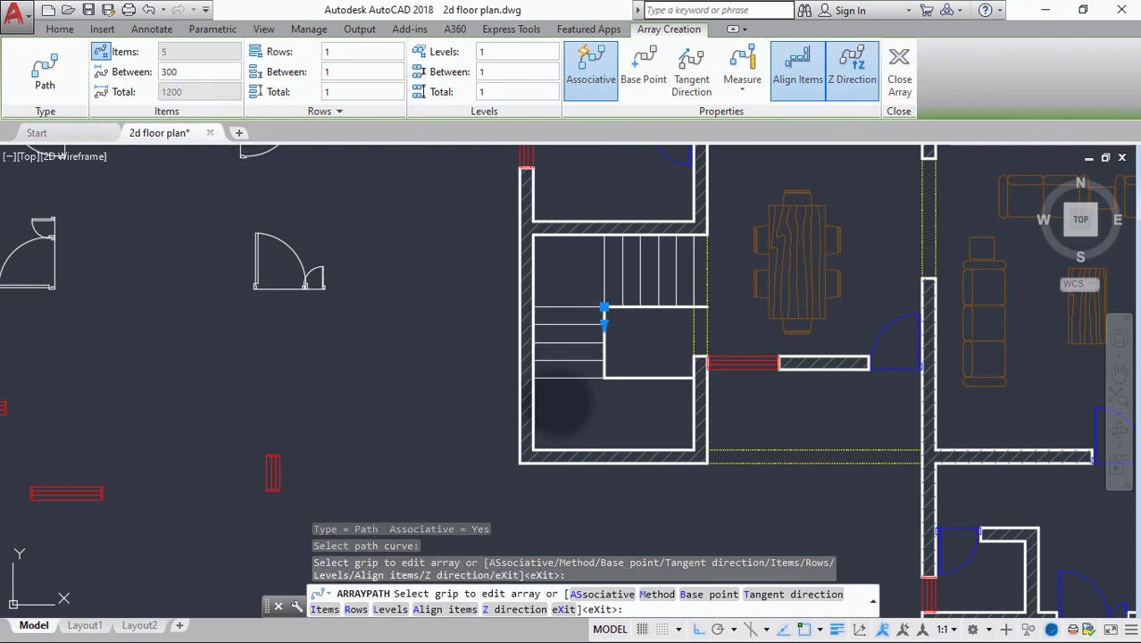
{"action": "key", "text": "Return"}
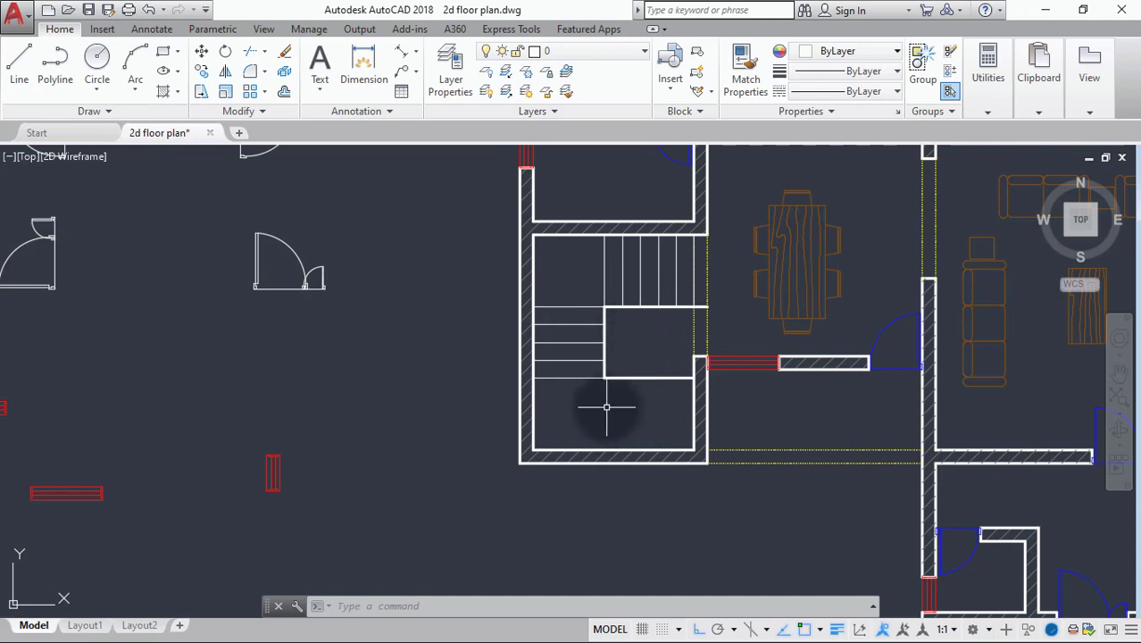
Copy the upper flight's riser array down to the lower flight, placing its upper-left end at the stairwell's lower-left corner
{"action": "type", "text": "c"}
{"action": "left_click", "coordinate": [662, 469]}
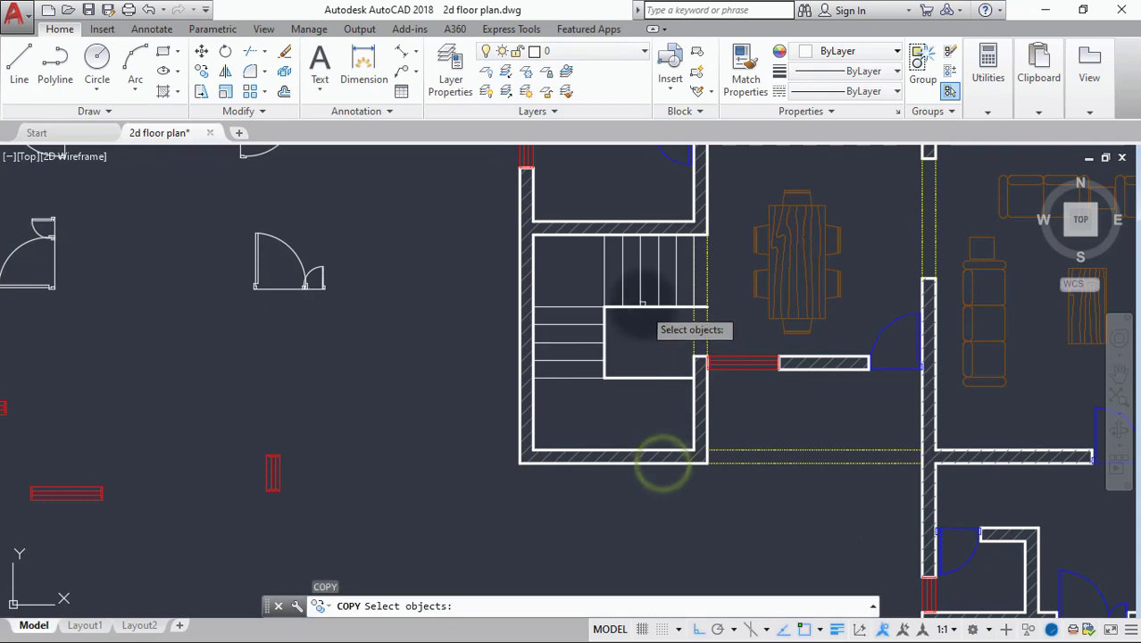
{"action": "left_click", "coordinate": [640, 273]}
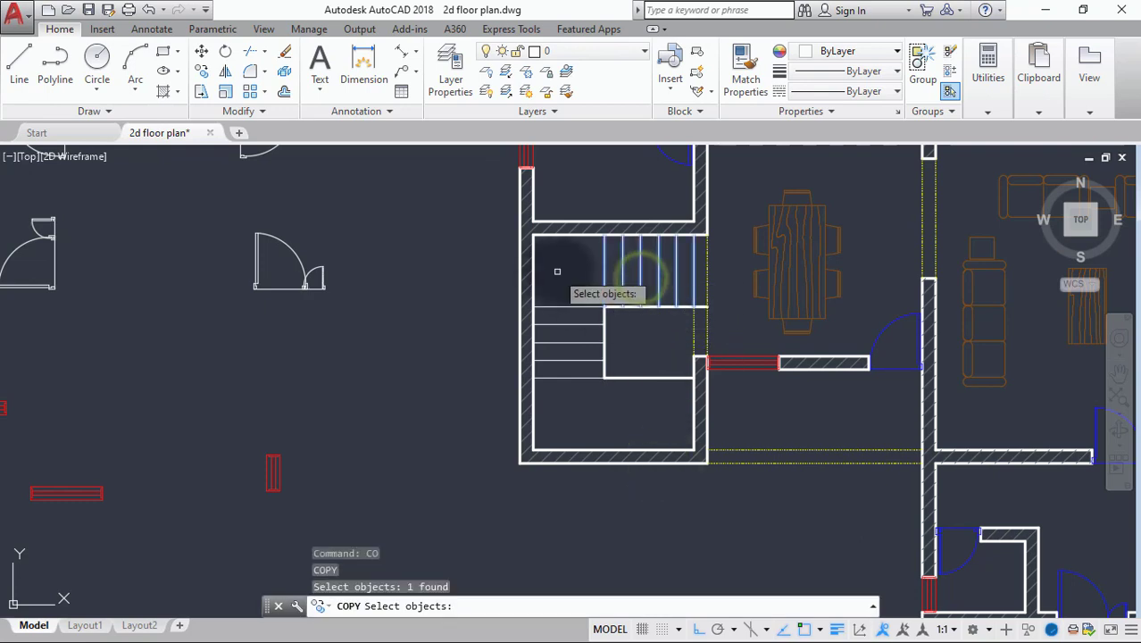
{"action": "key", "text": "Return"}
{"action": "left_click", "coordinate": [598, 225]}
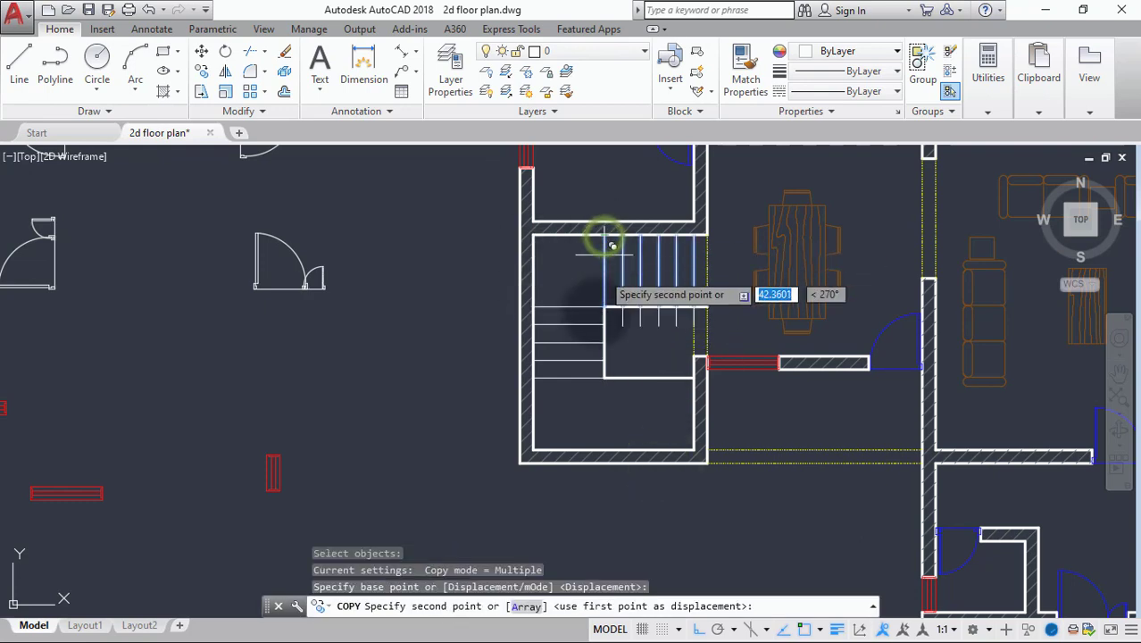
{"action": "left_click", "coordinate": [606, 382]}
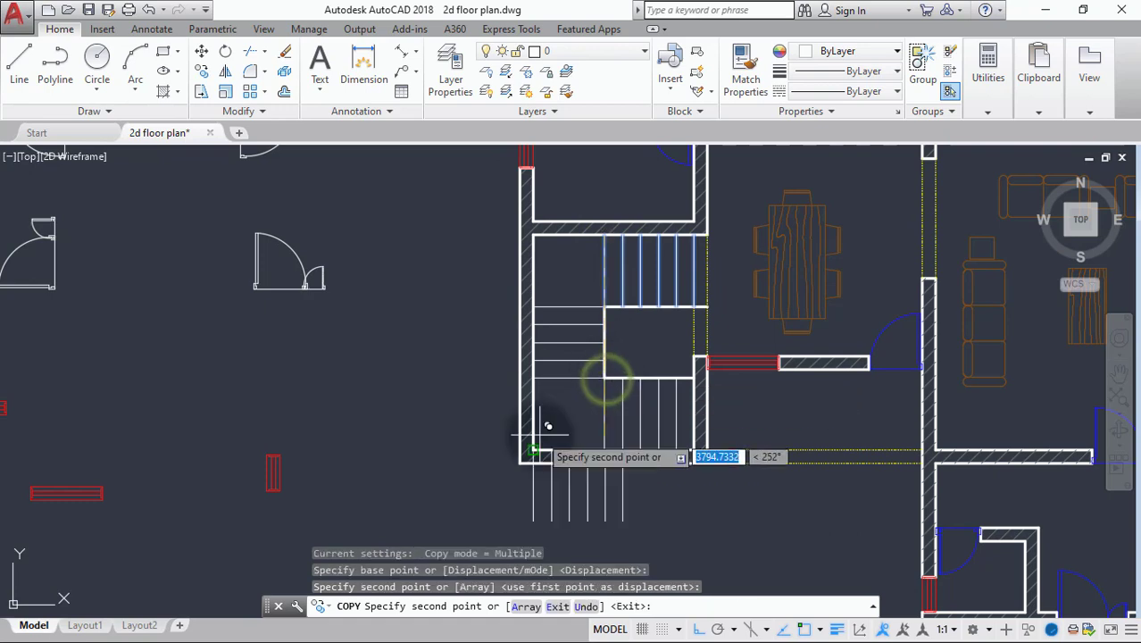
{"action": "key", "text": "Return"}
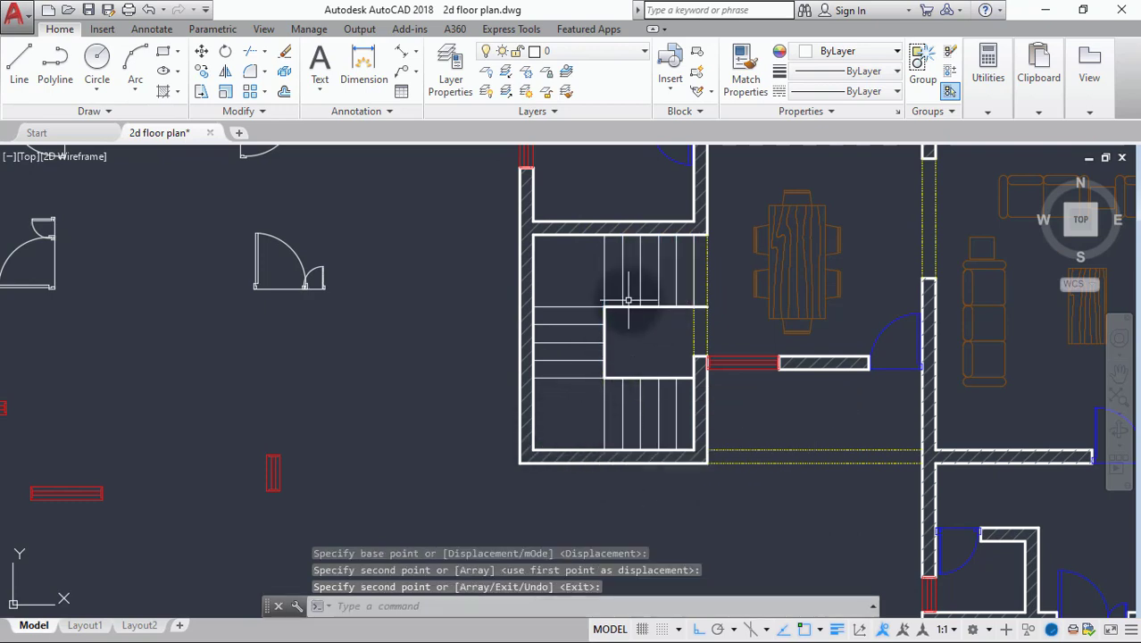
Trim the part of the stairwell's upper edge that projects past the first riser into the room opening
{"action": "scroll", "coordinate": [629, 300], "scroll_direction": "up", "scroll_amount": 3}
{"action": "scroll", "coordinate": [628, 300], "scroll_direction": "down", "scroll_amount": 4}
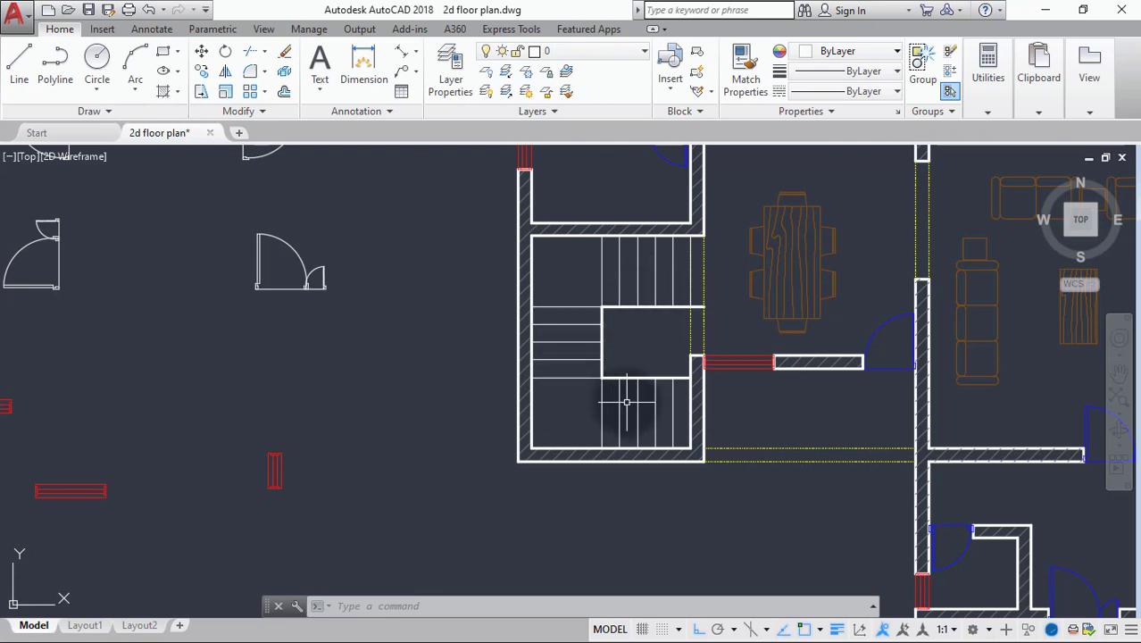
{"action": "scroll", "coordinate": [647, 308], "scroll_direction": "up", "scroll_amount": 4}
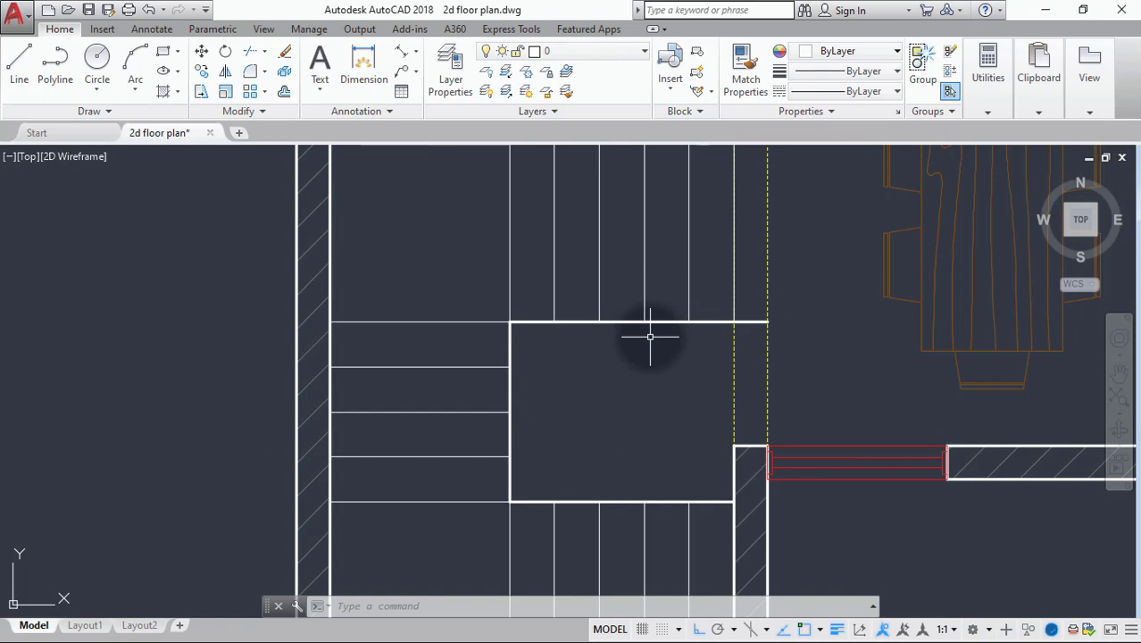
{"action": "type", "text": "r"}
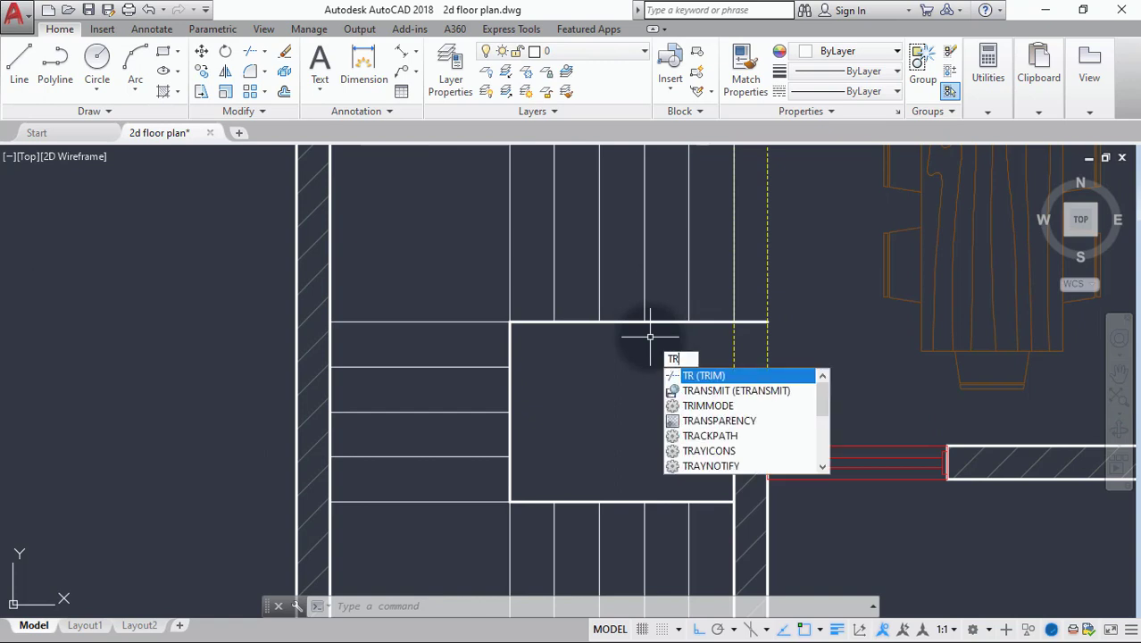
{"action": "key", "text": "Return"}
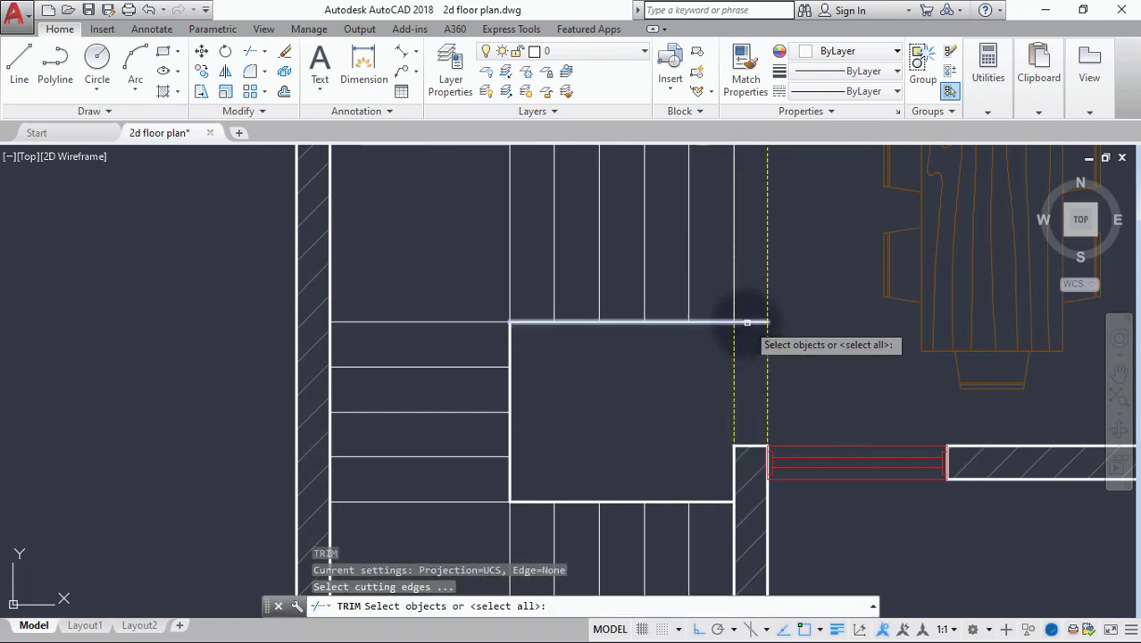
{"action": "key", "text": "Return"}
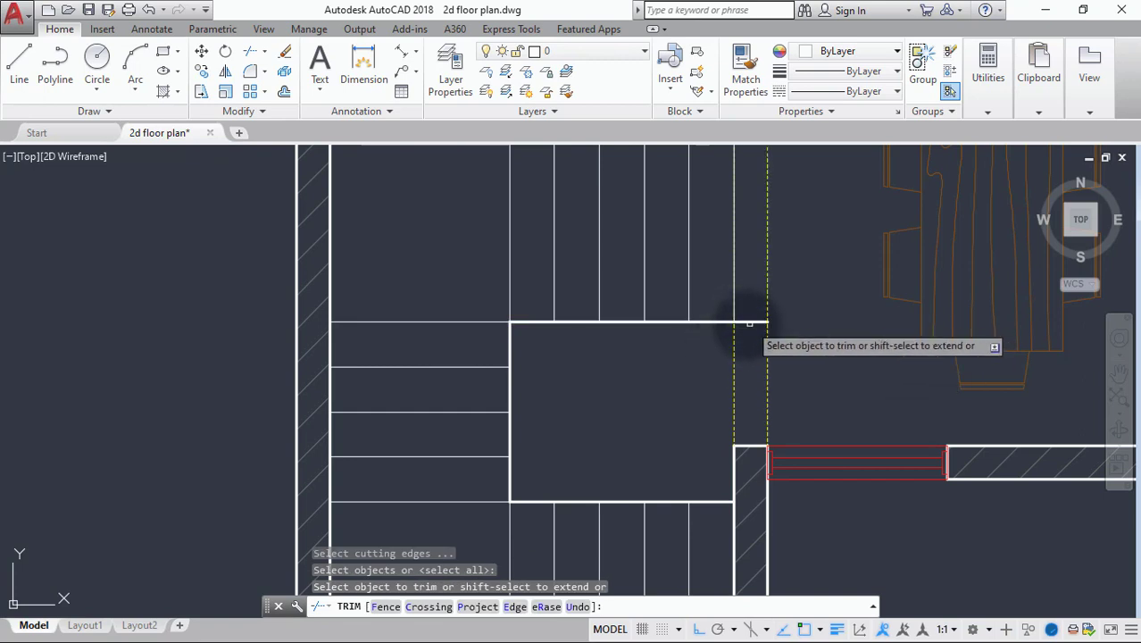
{"action": "left_click", "coordinate": [750, 323]}
{"action": "key", "text": "Return"}
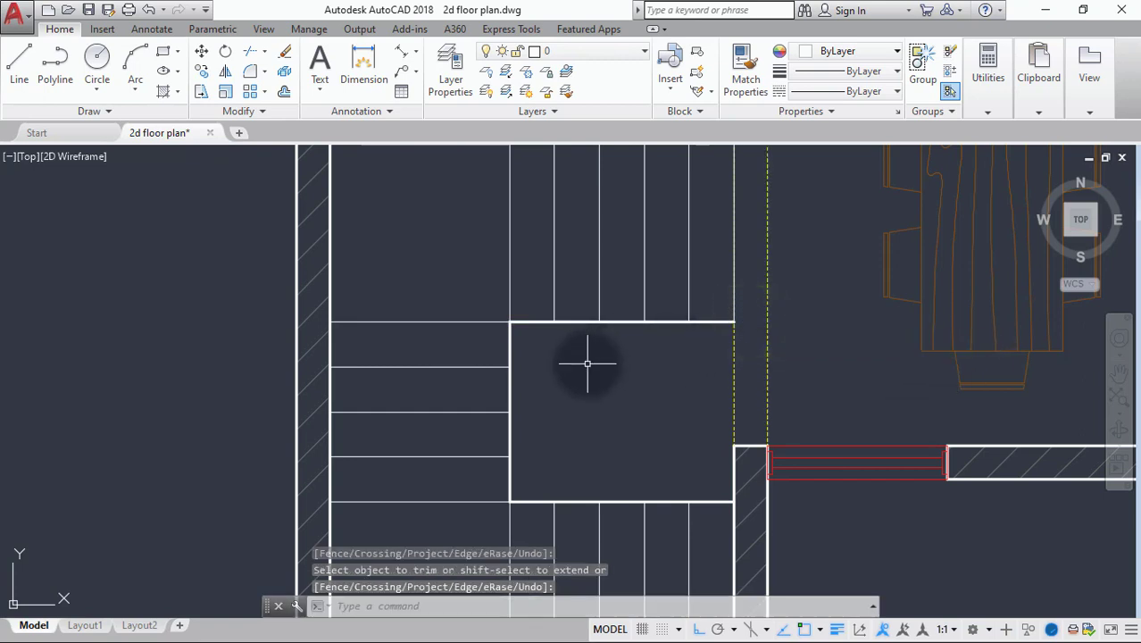
Offset the stairwell's upper, left and lower edges 50 inward to form the railing thickness
{"action": "type", "text": "of"}
{"action": "key", "text": "Return"}
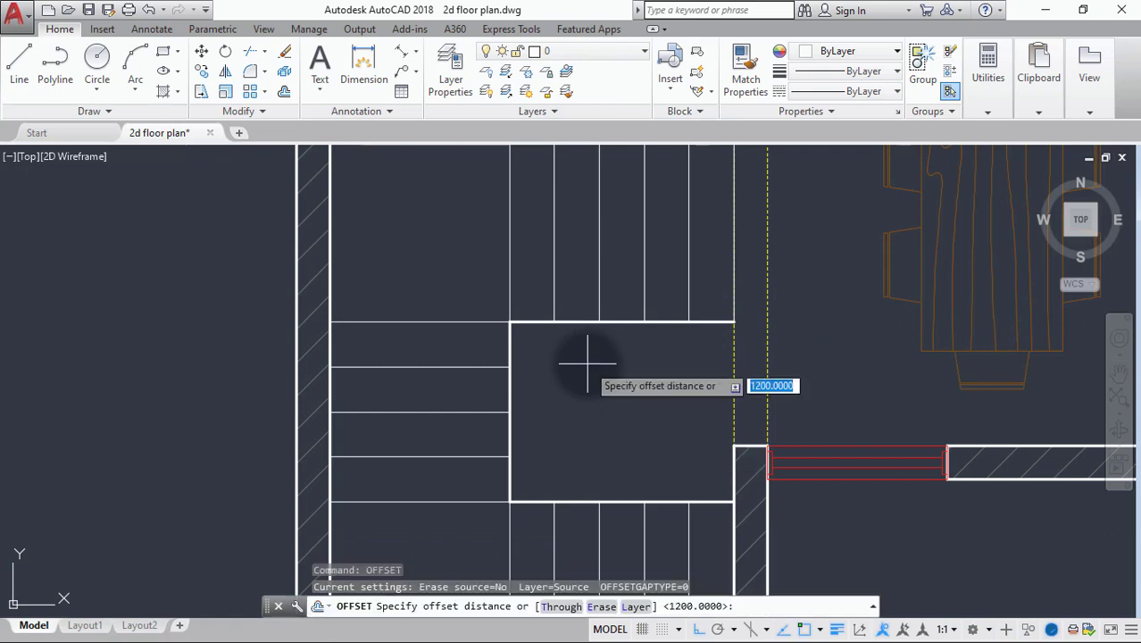
{"action": "key", "text": "BackSpace"}
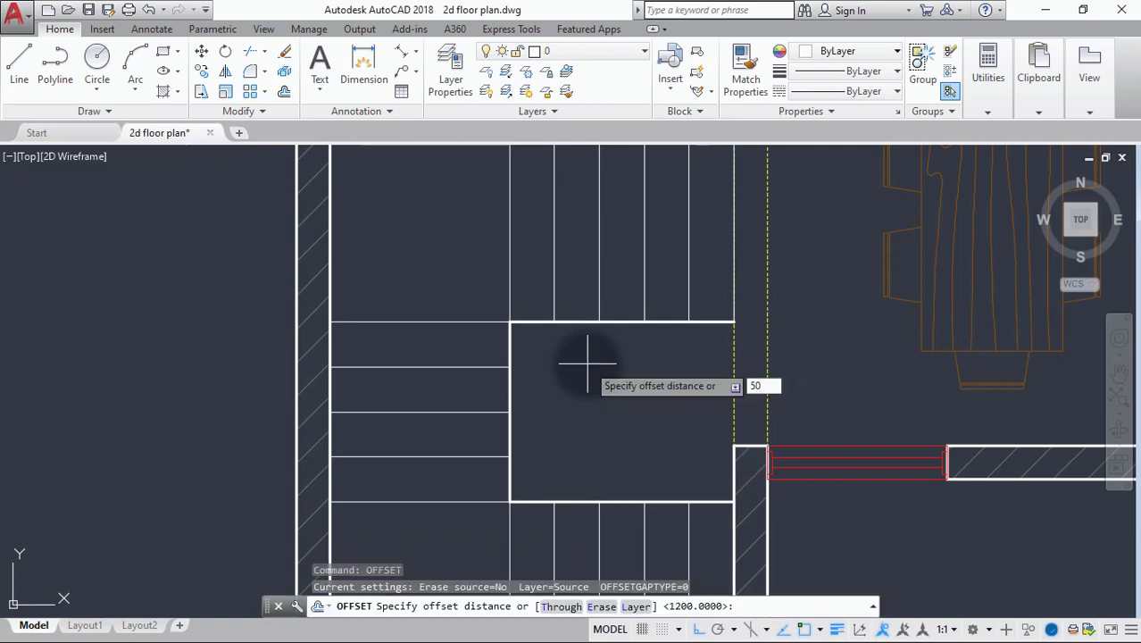
{"action": "key", "text": "Return"}
{"action": "left_click", "coordinate": [602, 322]}
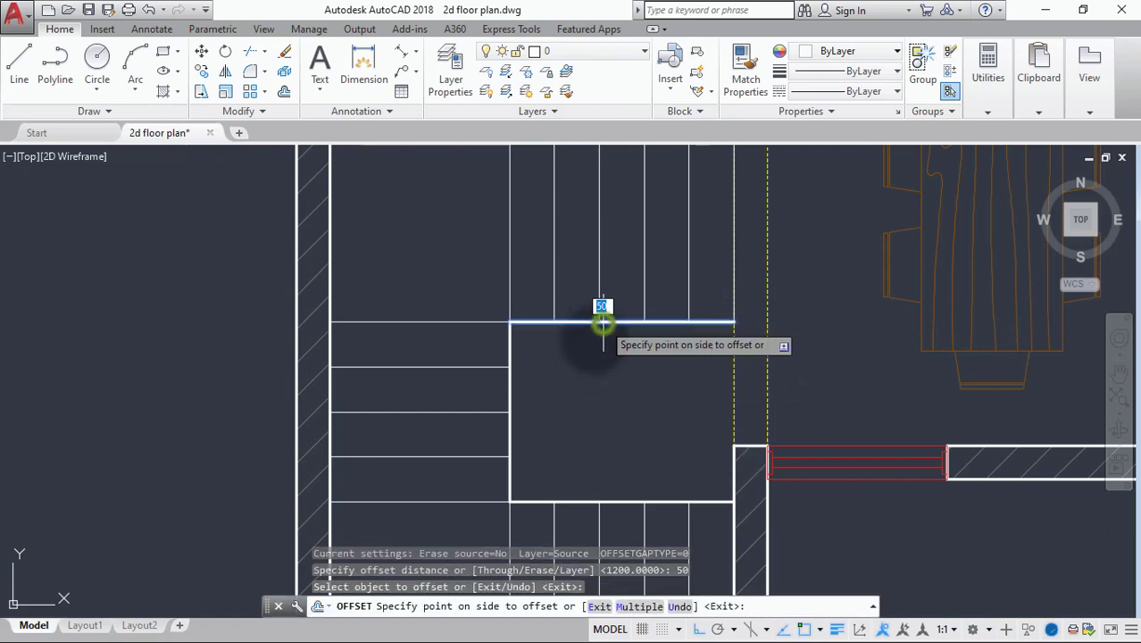
{"action": "left_click", "coordinate": [591, 356]}
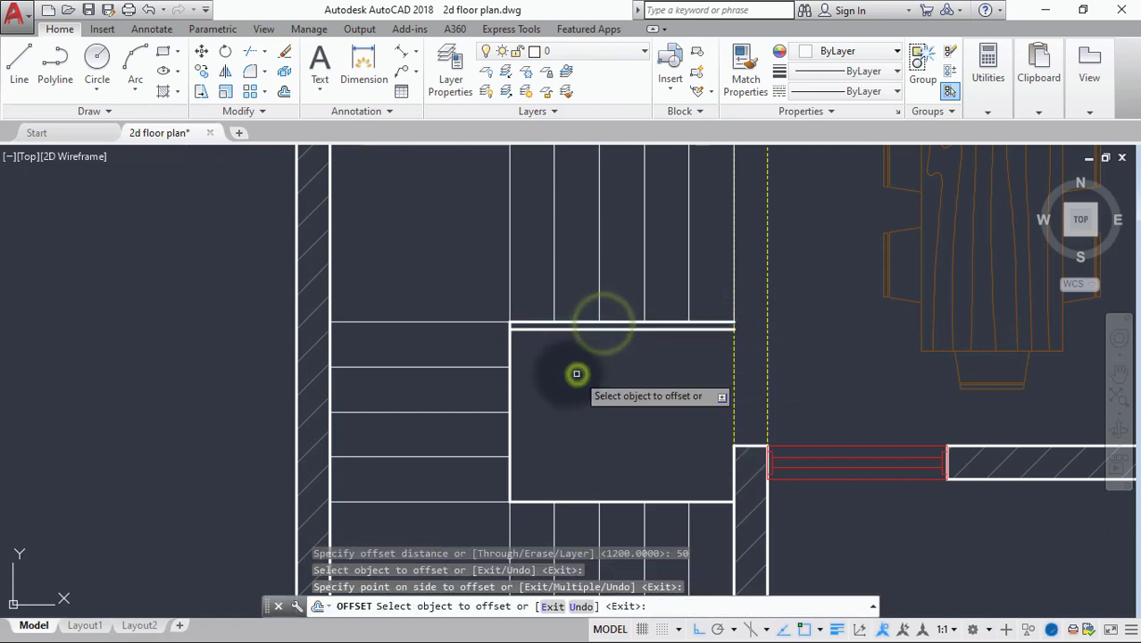
{"action": "left_click", "coordinate": [507, 345]}
{"action": "left_click", "coordinate": [555, 349]}
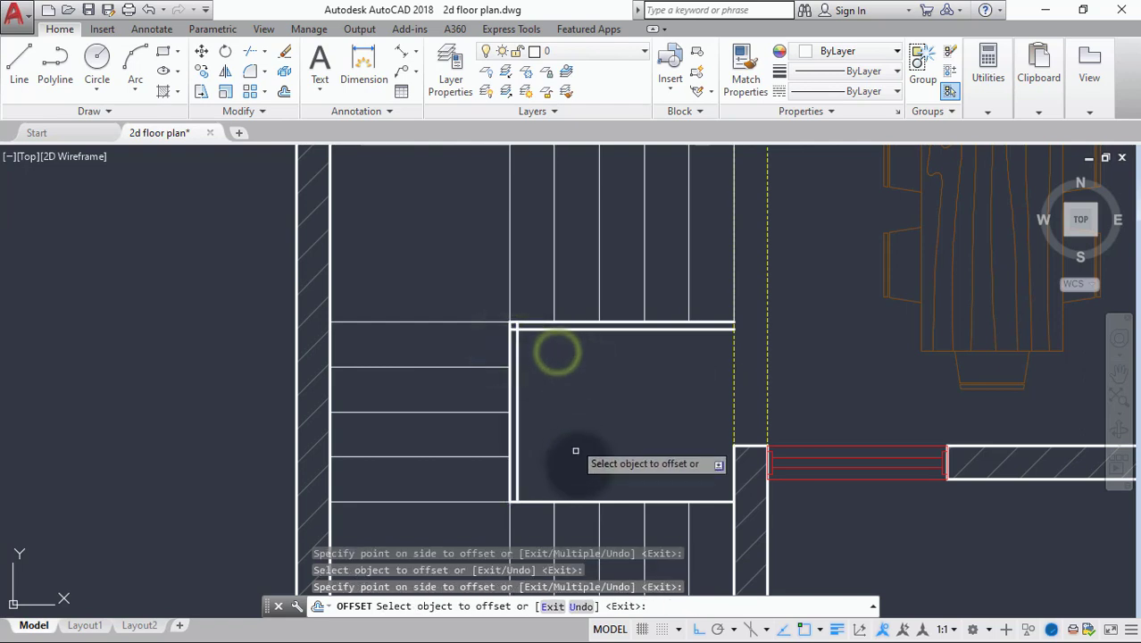
{"action": "left_click", "coordinate": [578, 500]}
{"action": "left_click", "coordinate": [582, 444]}
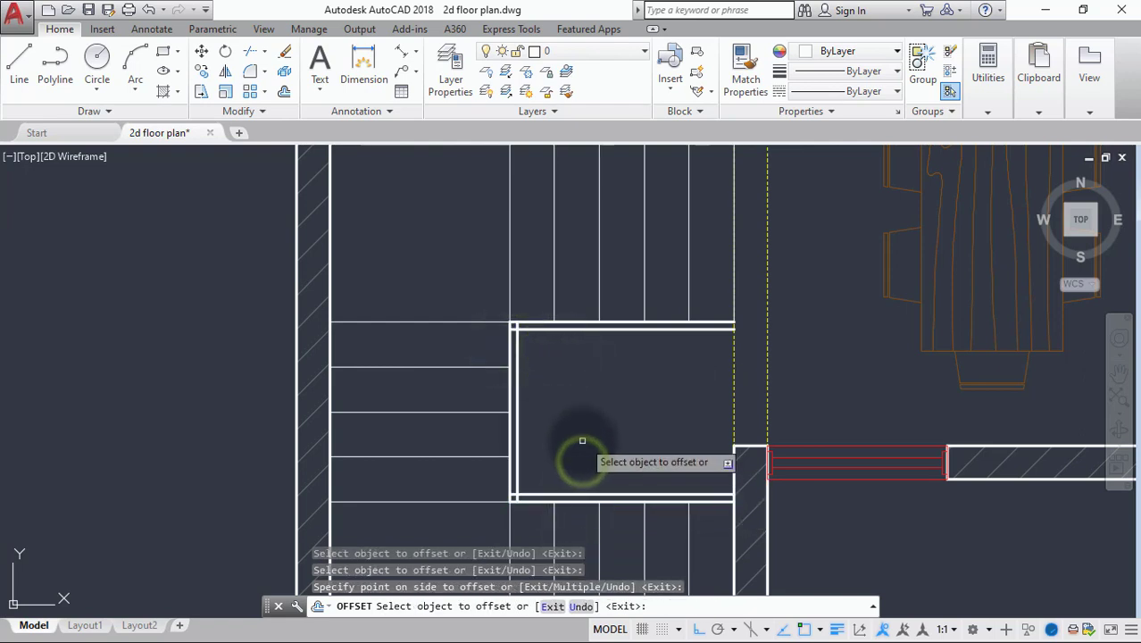
{"action": "key", "text": "Return"}
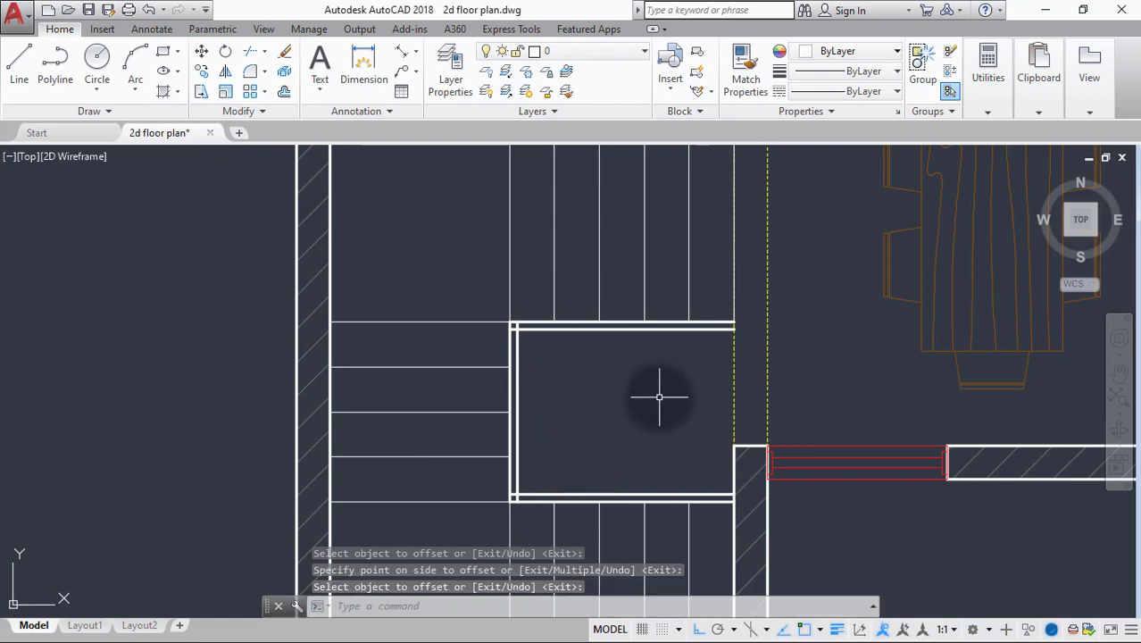
Draw a short vertical line closing the open right end of the upper railing at the room opening
{"action": "scroll", "coordinate": [659, 397], "scroll_direction": "up", "scroll_amount": 2}
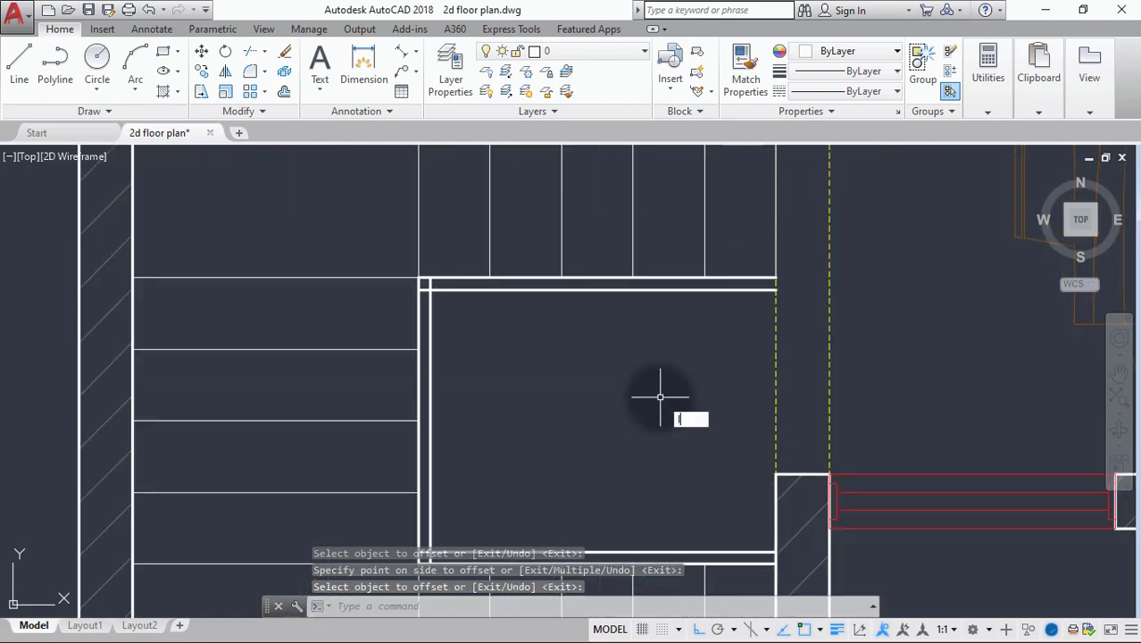
{"action": "type", "text": "l"}
{"action": "key", "text": "Return"}
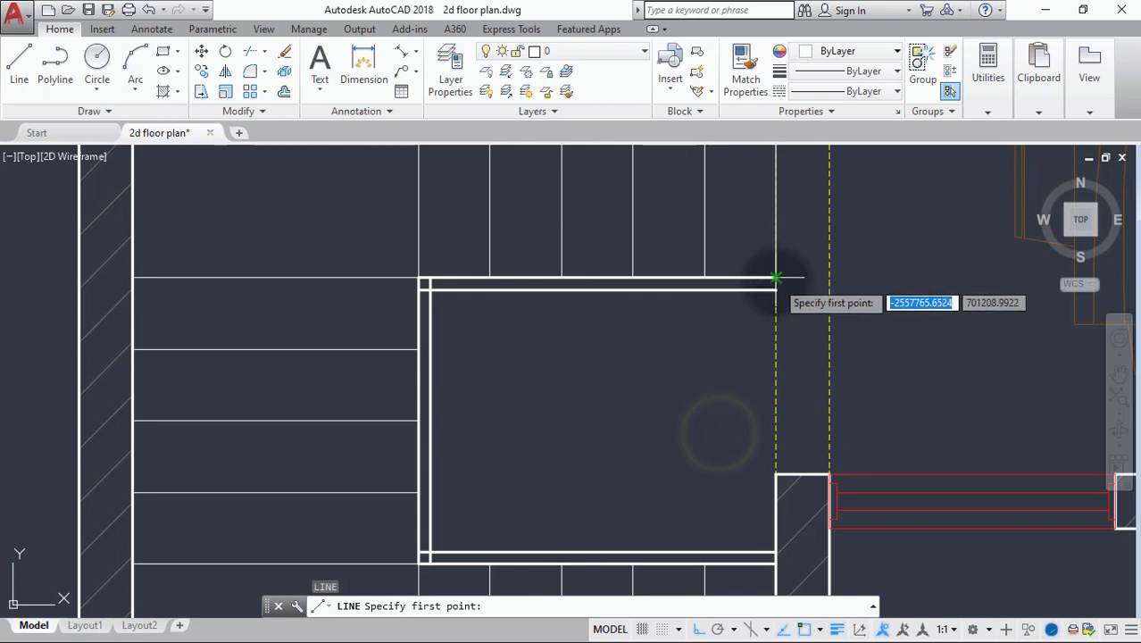
{"action": "left_click", "coordinate": [776, 278]}
{"action": "left_click", "coordinate": [776, 279]}
{"action": "key", "text": "Return"}
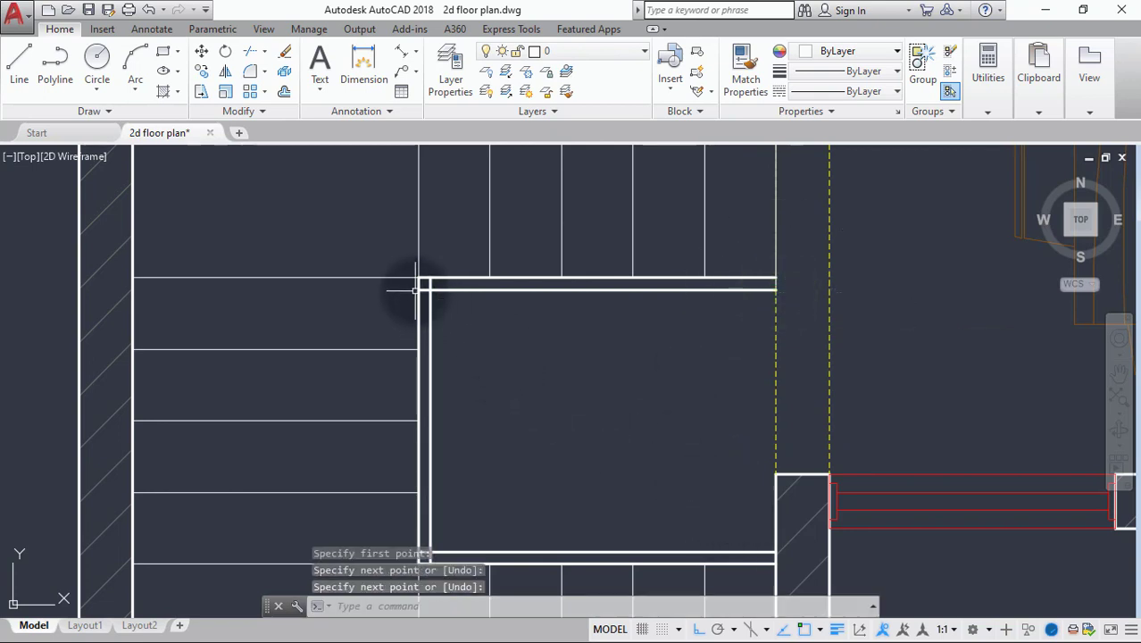
Trim the overlapping inner railing lines at the stairwell's upper-left corner
{"action": "type", "text": "tr"}
{"action": "key", "text": "Return"}
{"action": "key", "text": "Return"}
{"action": "scroll", "coordinate": [411, 284], "scroll_direction": "up", "scroll_amount": 5}
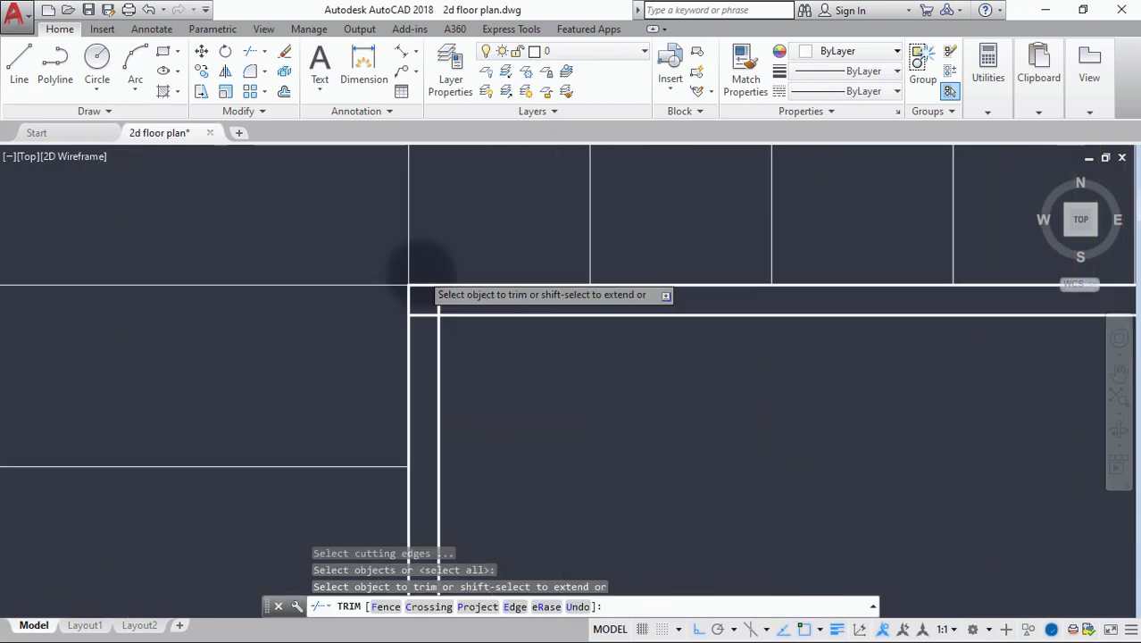
{"action": "left_click", "coordinate": [464, 308]}
{"action": "left_click", "coordinate": [438, 326]}
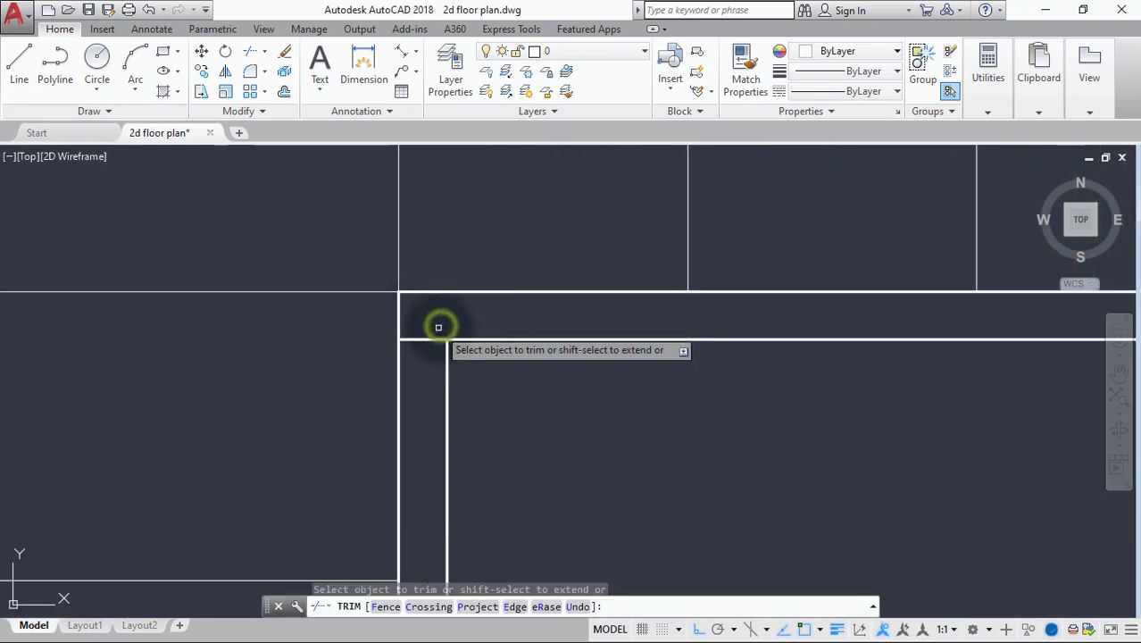
{"action": "left_click", "coordinate": [434, 330]}
{"action": "left_click", "coordinate": [426, 339]}
Trim the overlapping inner railing lines at the stairwell's lower-left corner
{"action": "scroll", "coordinate": [418, 346], "scroll_direction": "down", "scroll_amount": 3}
{"action": "scroll", "coordinate": [418, 346], "scroll_direction": "up", "scroll_amount": 4}
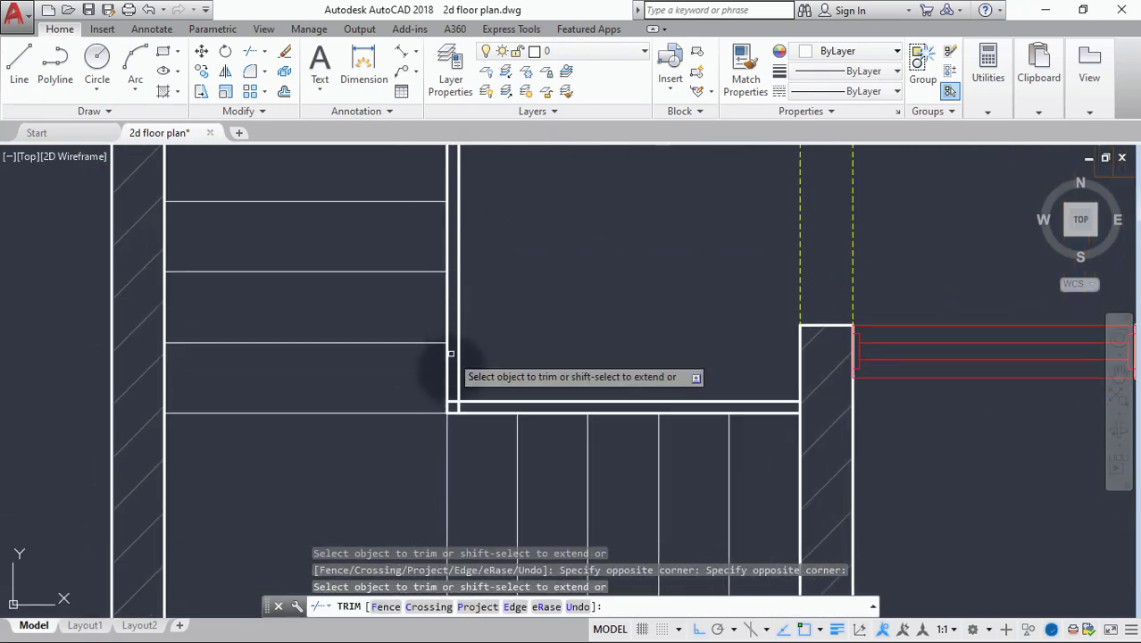
{"action": "left_click", "coordinate": [490, 364]}
{"action": "left_click", "coordinate": [441, 382]}
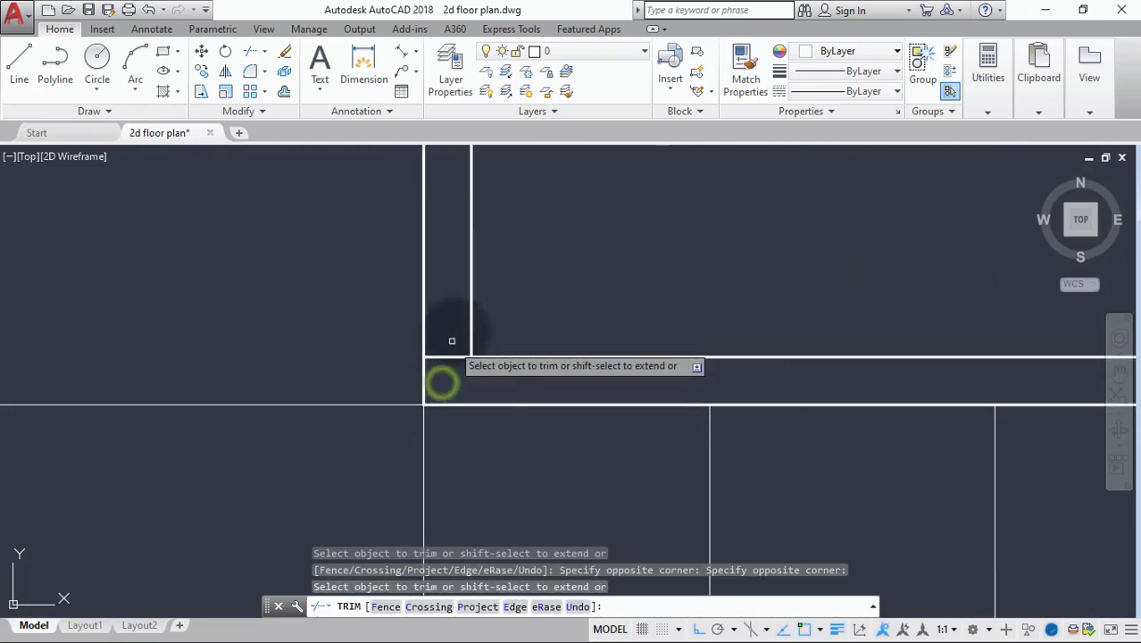
{"action": "left_click", "coordinate": [454, 331]}
{"action": "left_click", "coordinate": [449, 382]}
{"action": "key", "text": "Return"}
Create a new layer named stairs and set its color to cyan
{"action": "scroll", "coordinate": [448, 379], "scroll_direction": "down", "scroll_amount": 5}
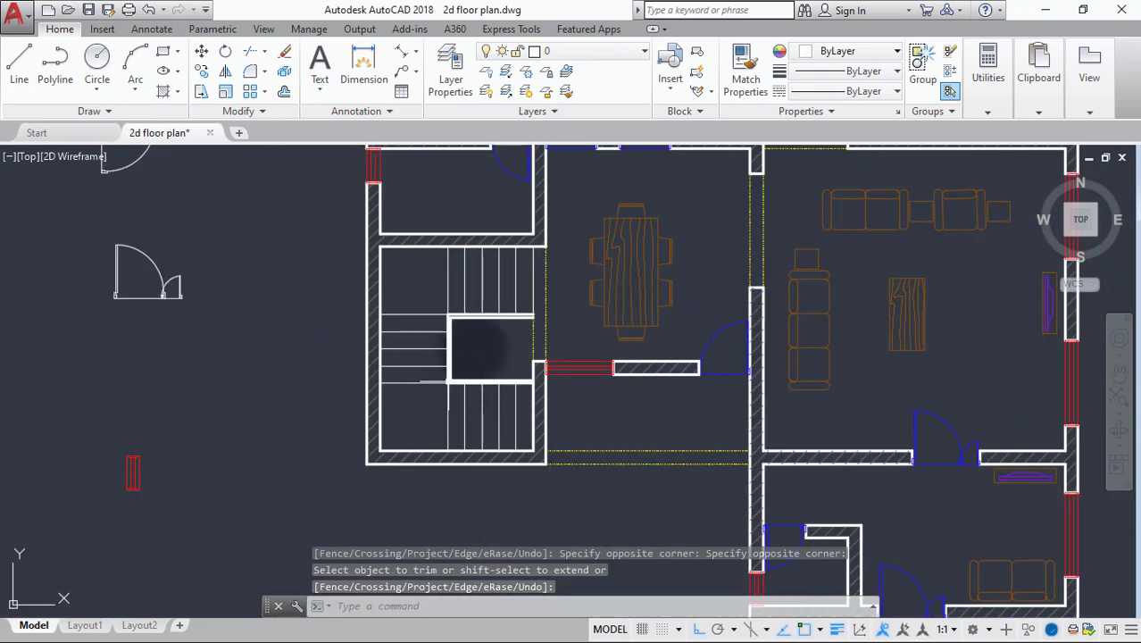
{"action": "scroll", "coordinate": [589, 366], "scroll_direction": "up", "scroll_amount": 3}
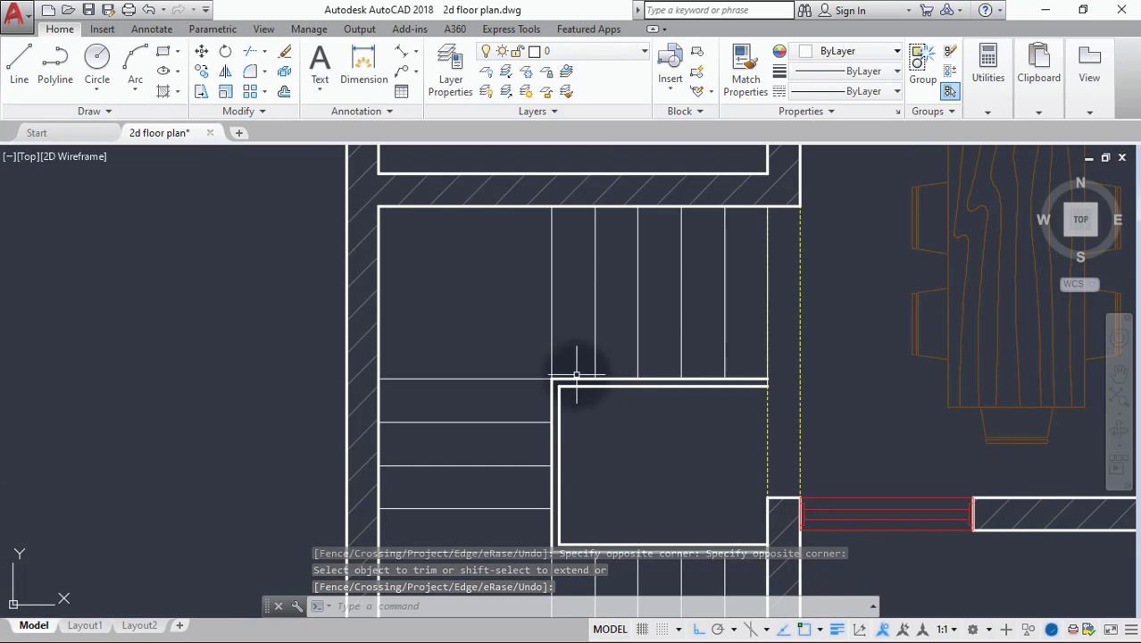
{"action": "scroll", "coordinate": [564, 379], "scroll_direction": "down", "scroll_amount": 4}
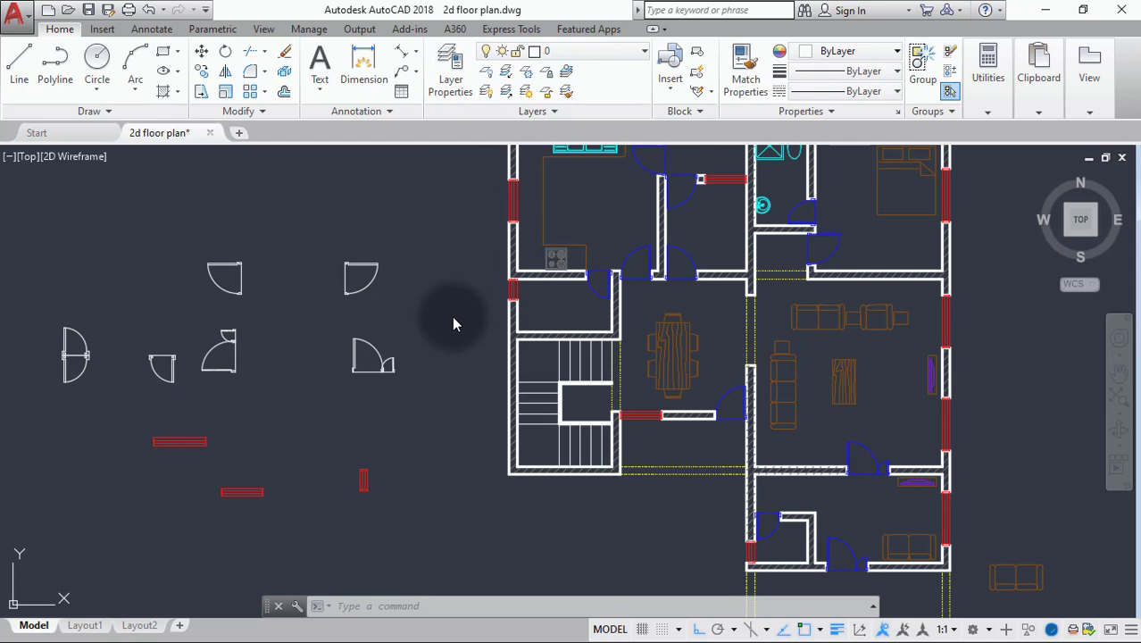
{"action": "type", "text": "la"}
{"action": "key", "text": "Return"}
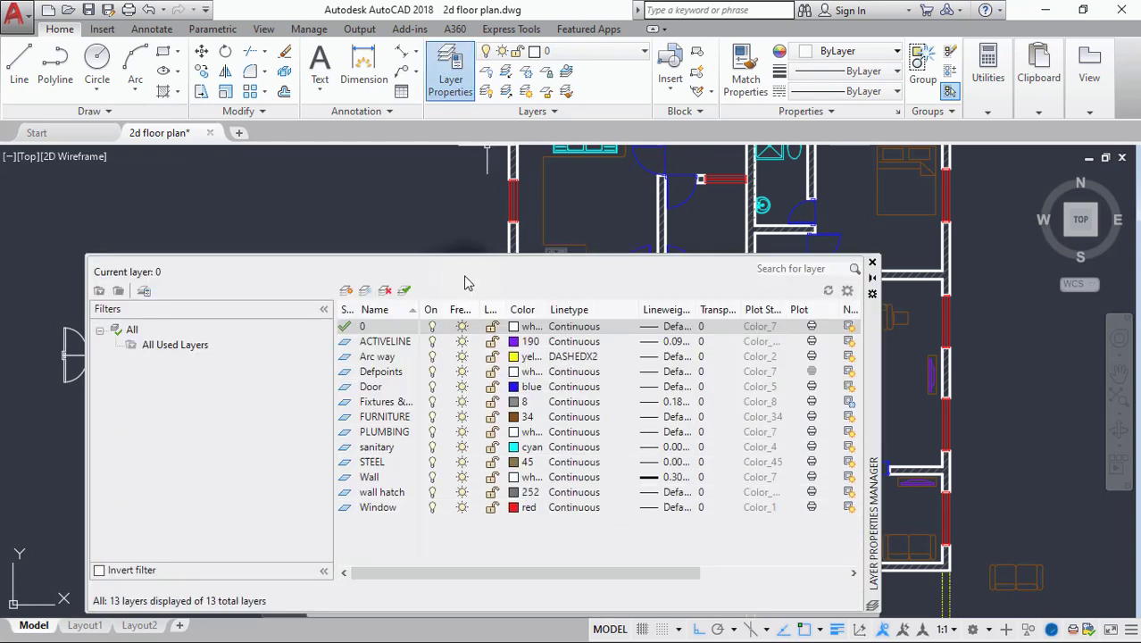
{"action": "left_click", "coordinate": [345, 289]}
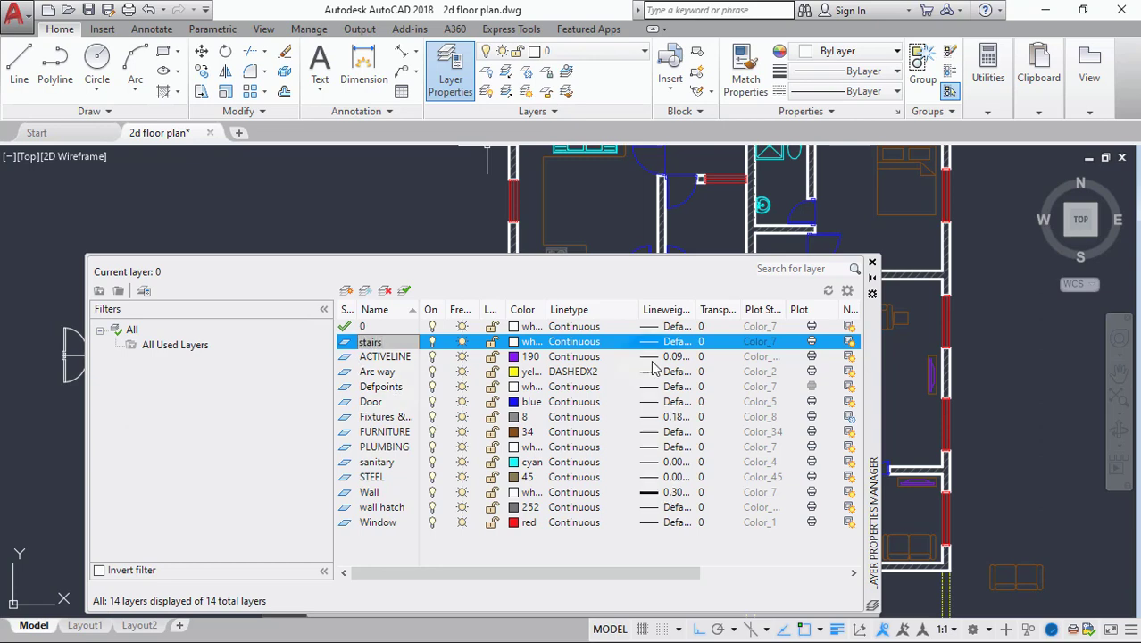
{"action": "left_click", "coordinate": [514, 342]}
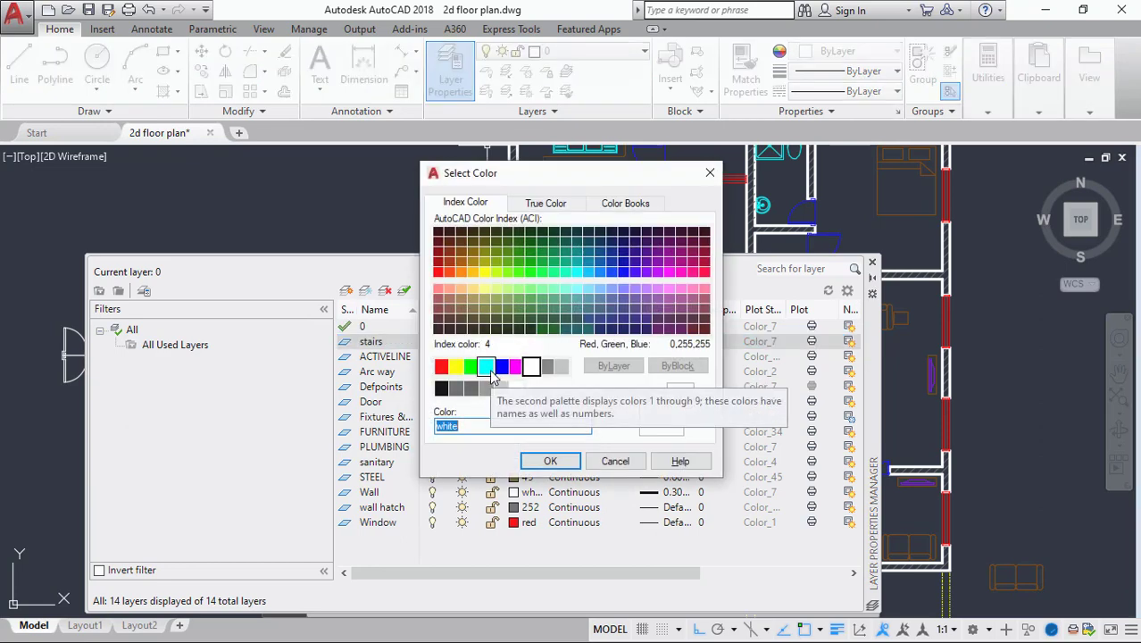
{"action": "left_click", "coordinate": [487, 369]}
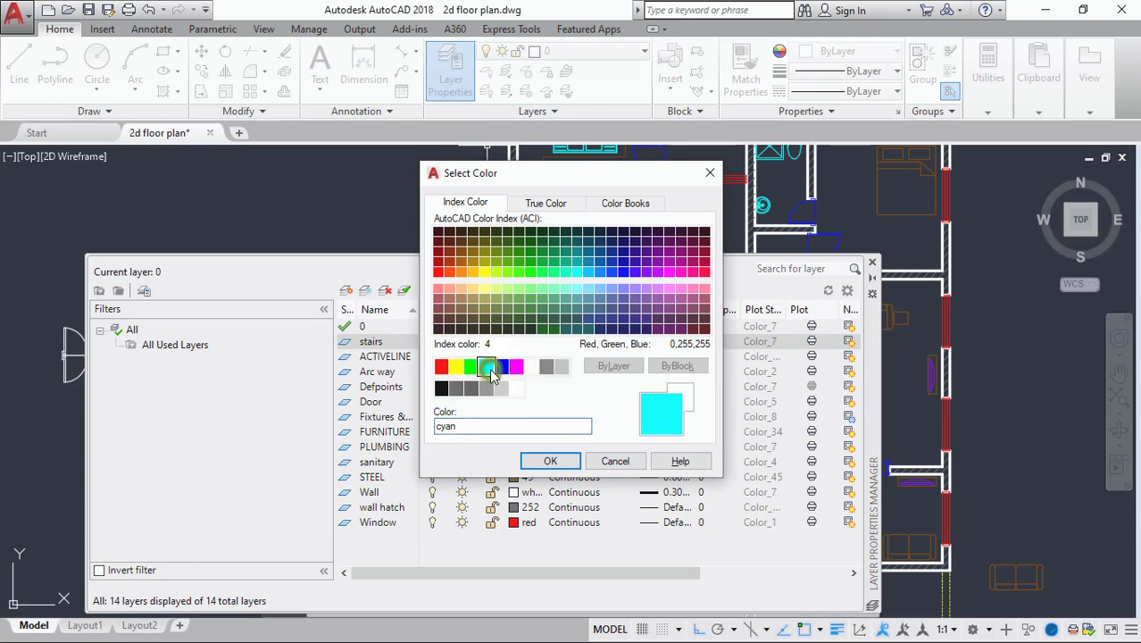
{"action": "left_click", "coordinate": [551, 462]}
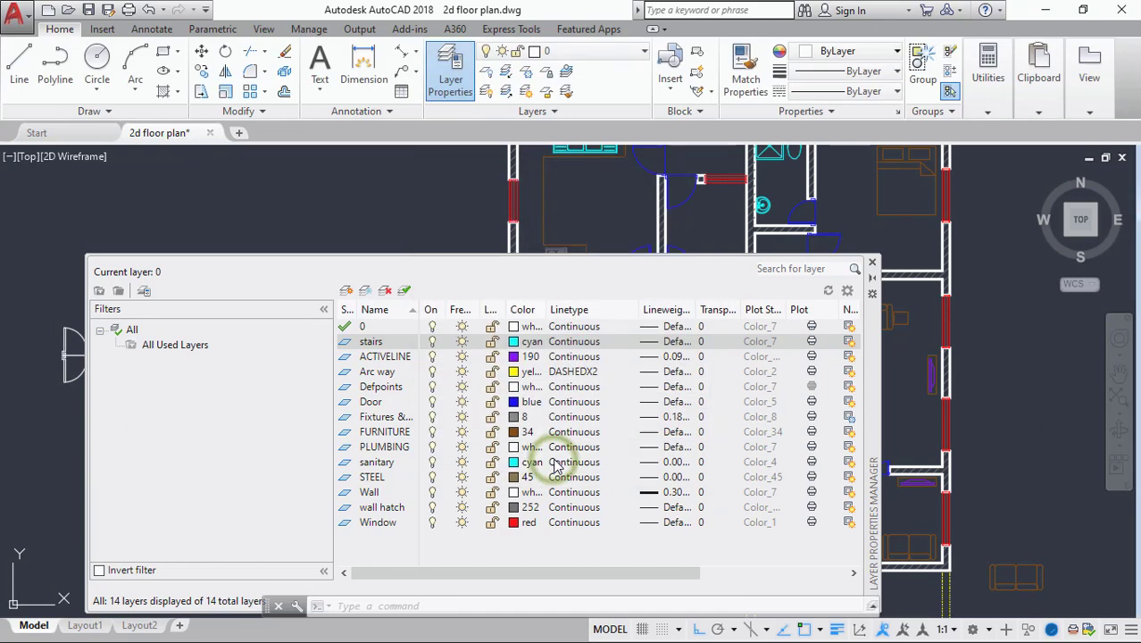
Create a new layer named raillings and set its color to index 51
{"action": "left_click", "coordinate": [345, 291]}
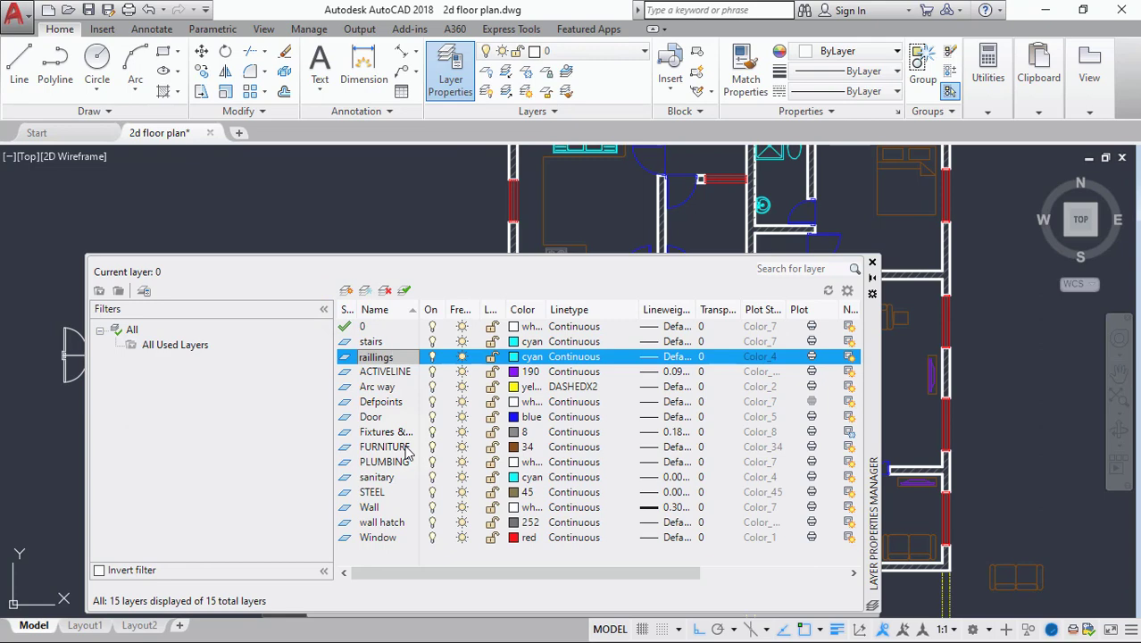
{"action": "left_click", "coordinate": [516, 357]}
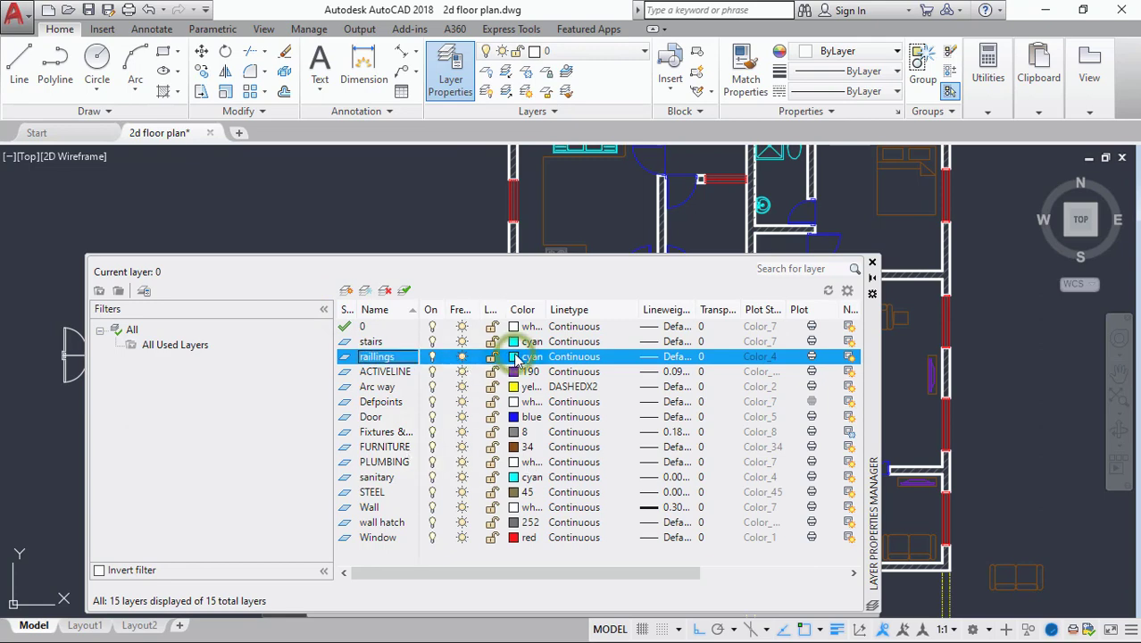
{"action": "left_click", "coordinate": [516, 357]}
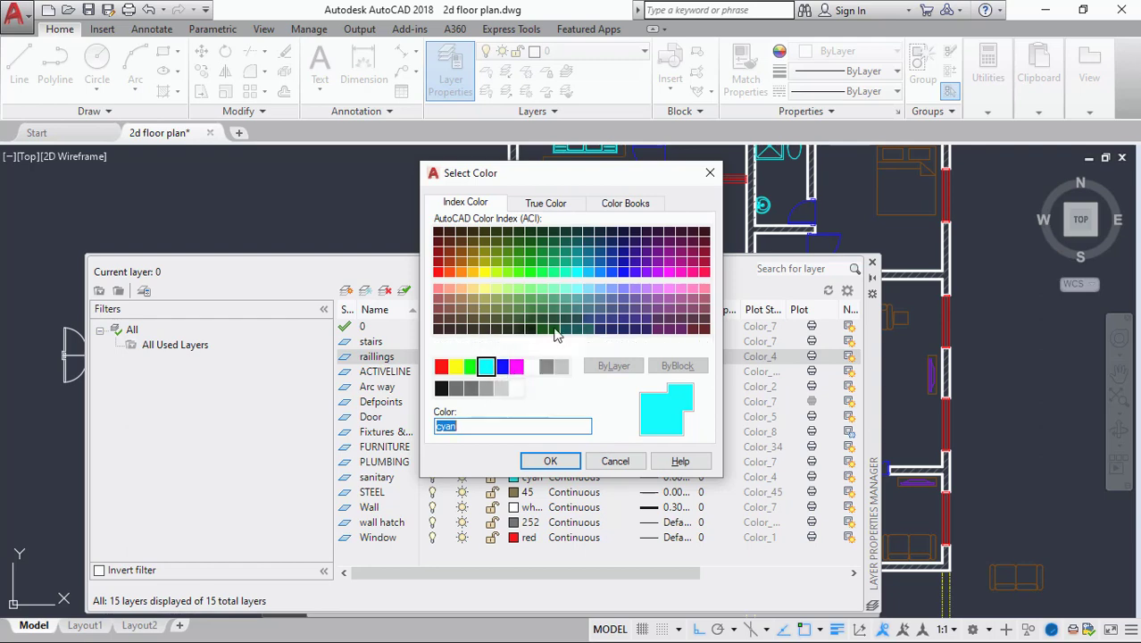
{"action": "left_click", "coordinate": [485, 290]}
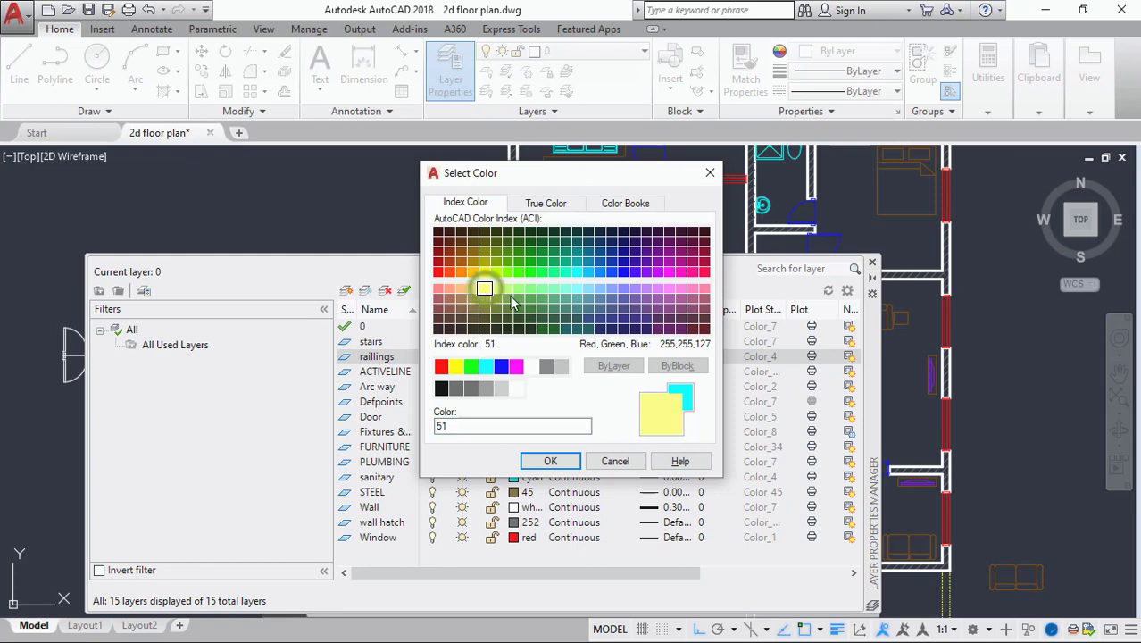
{"action": "left_click", "coordinate": [542, 463]}
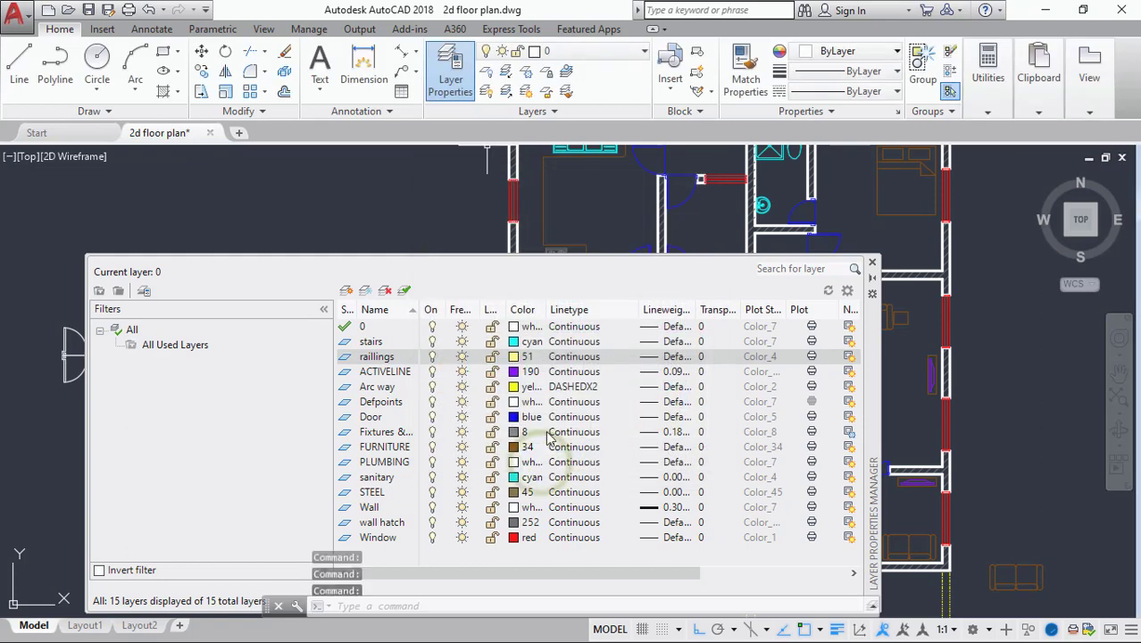
{"action": "left_click", "coordinate": [873, 262]}
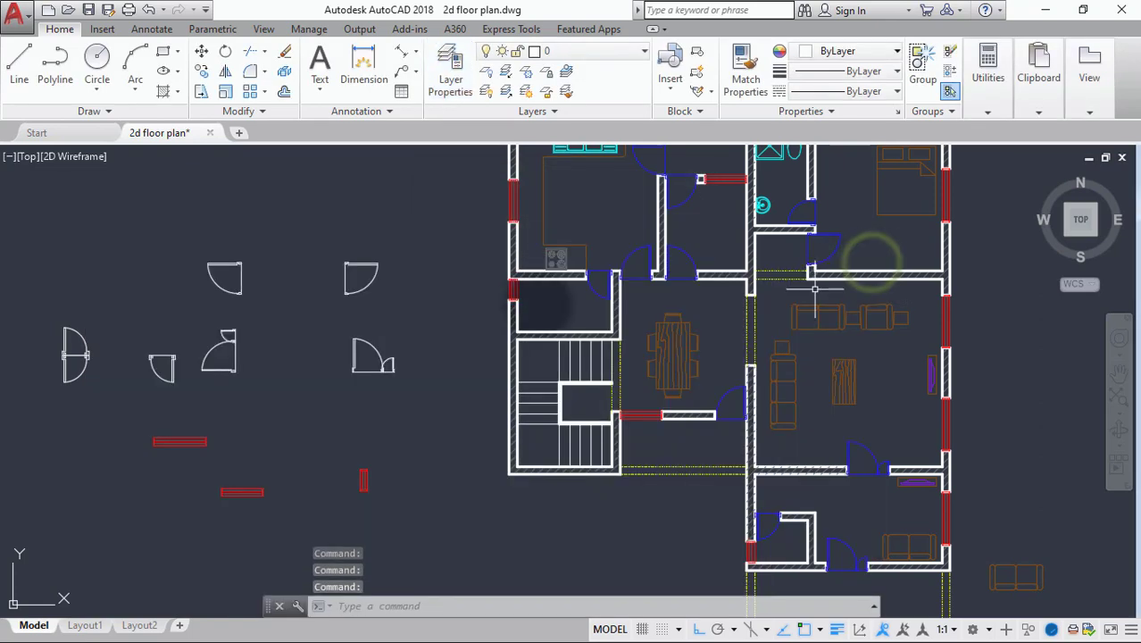
Move the upper flight's riser array onto the stairs layer
{"action": "left_click", "coordinate": [581, 368]}
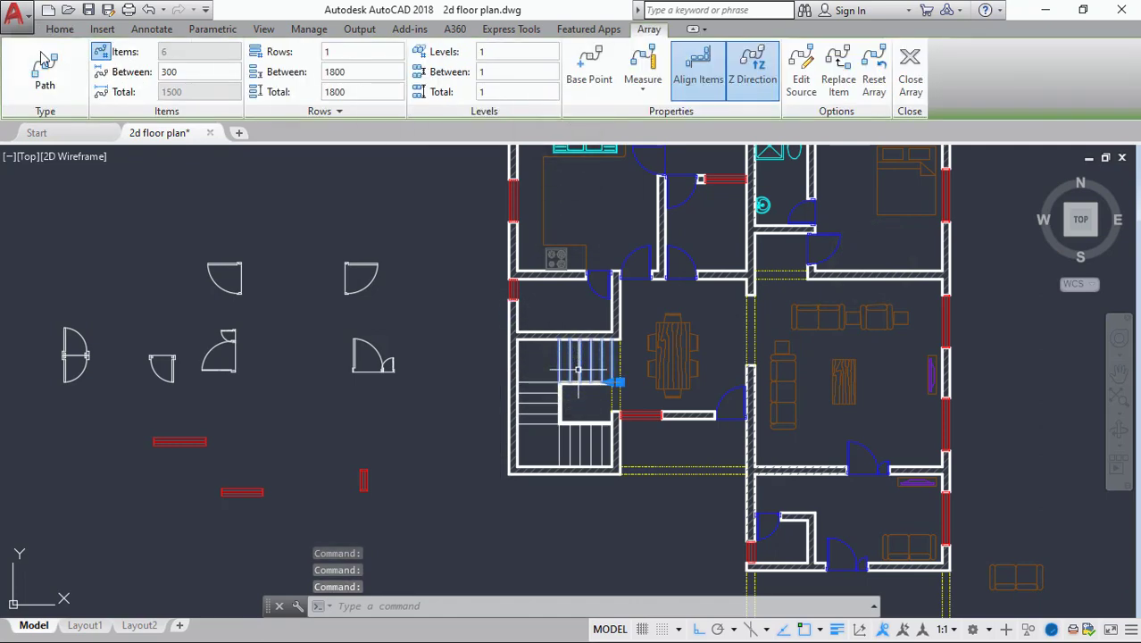
{"action": "left_click", "coordinate": [60, 28]}
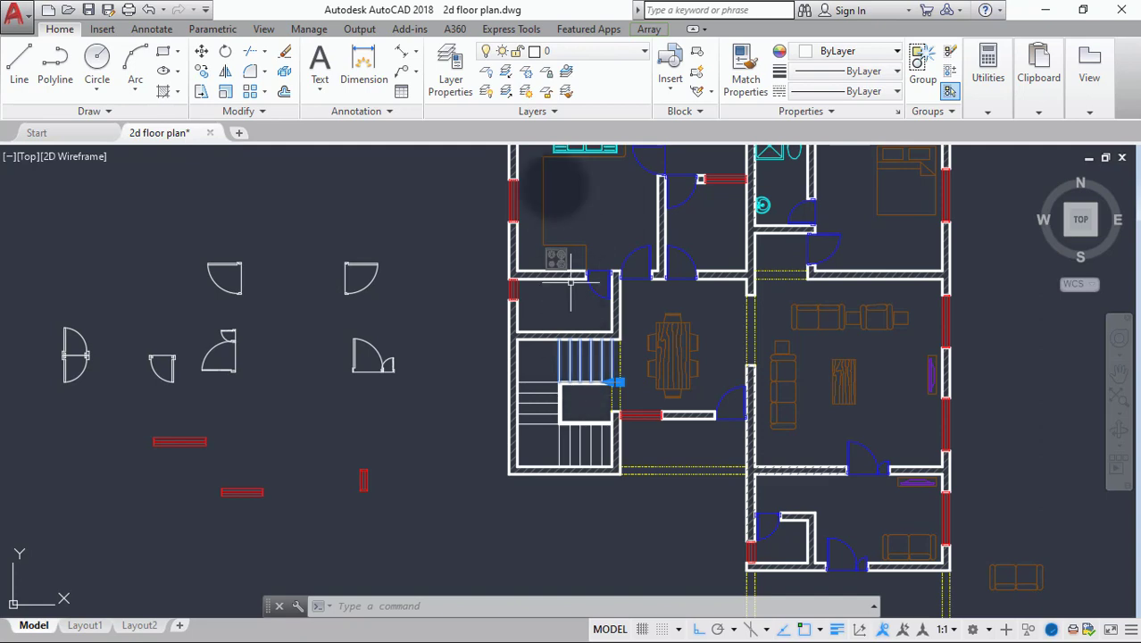
{"action": "left_click", "coordinate": [580, 51]}
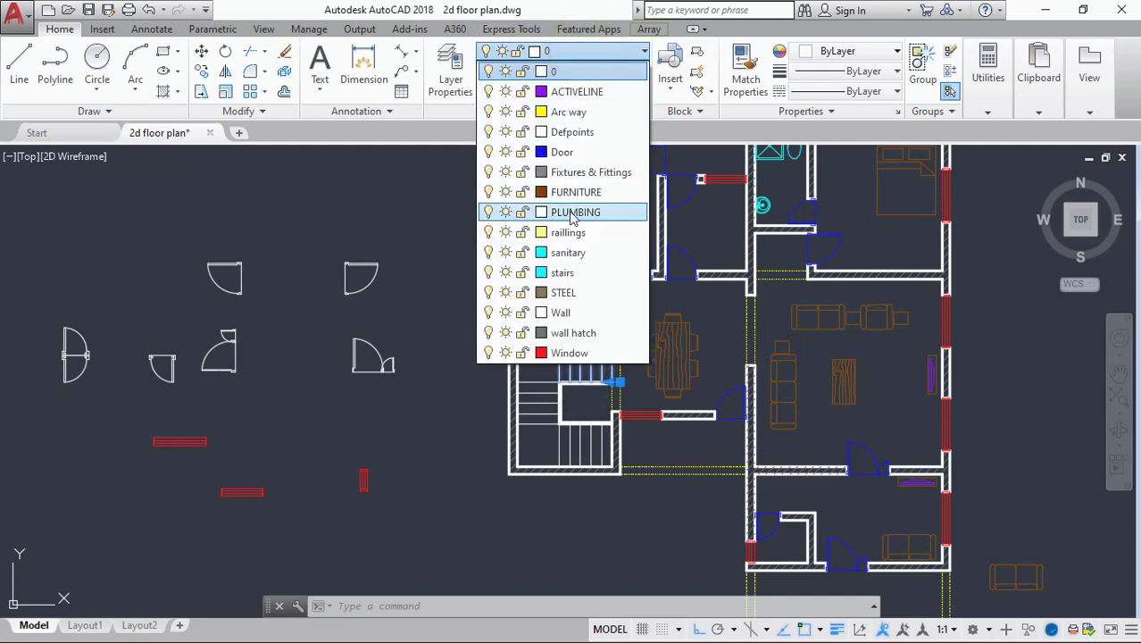
{"action": "left_click", "coordinate": [569, 273]}
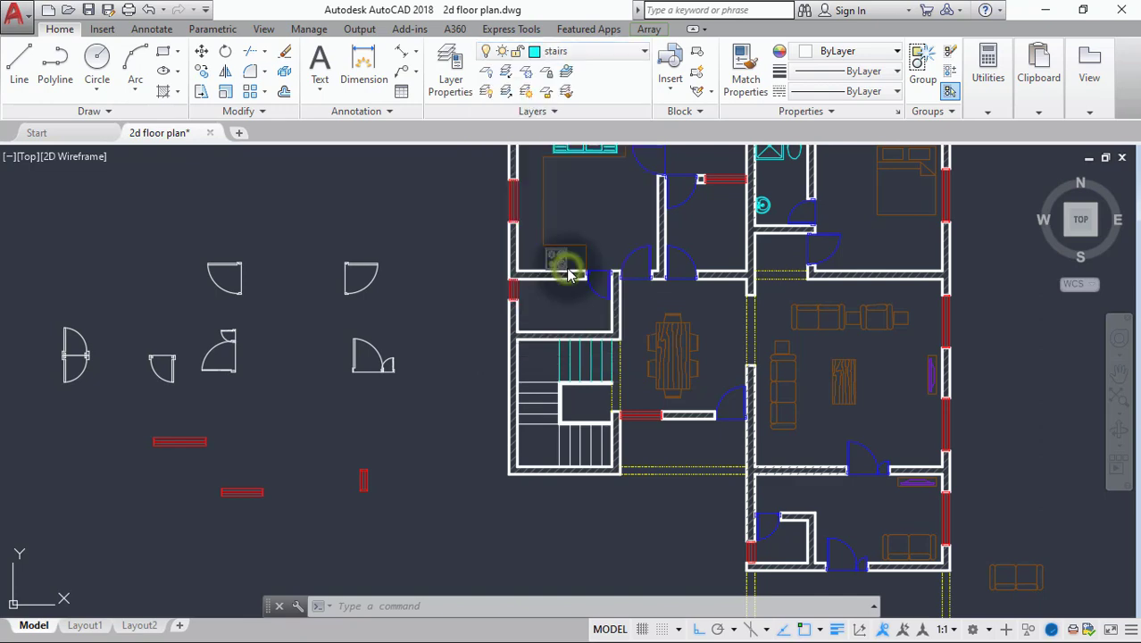
{"action": "key", "text": "Escape"}
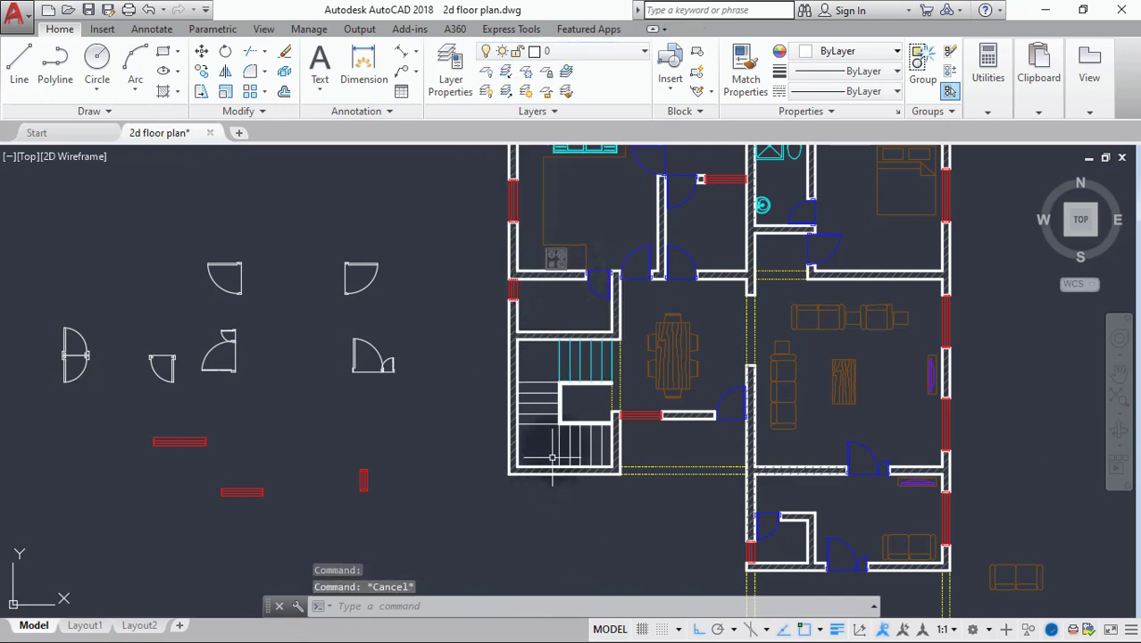
Match the properties of the upper flight's risers onto the left and lower flights' risers
{"action": "type", "text": "ma"}
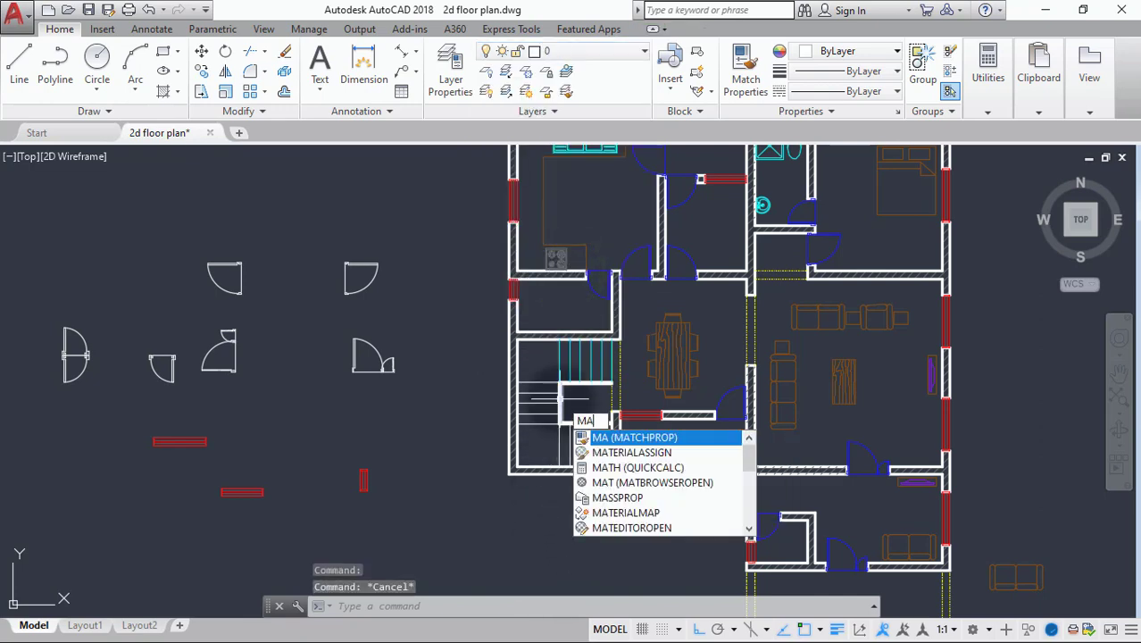
{"action": "key", "text": "Return"}
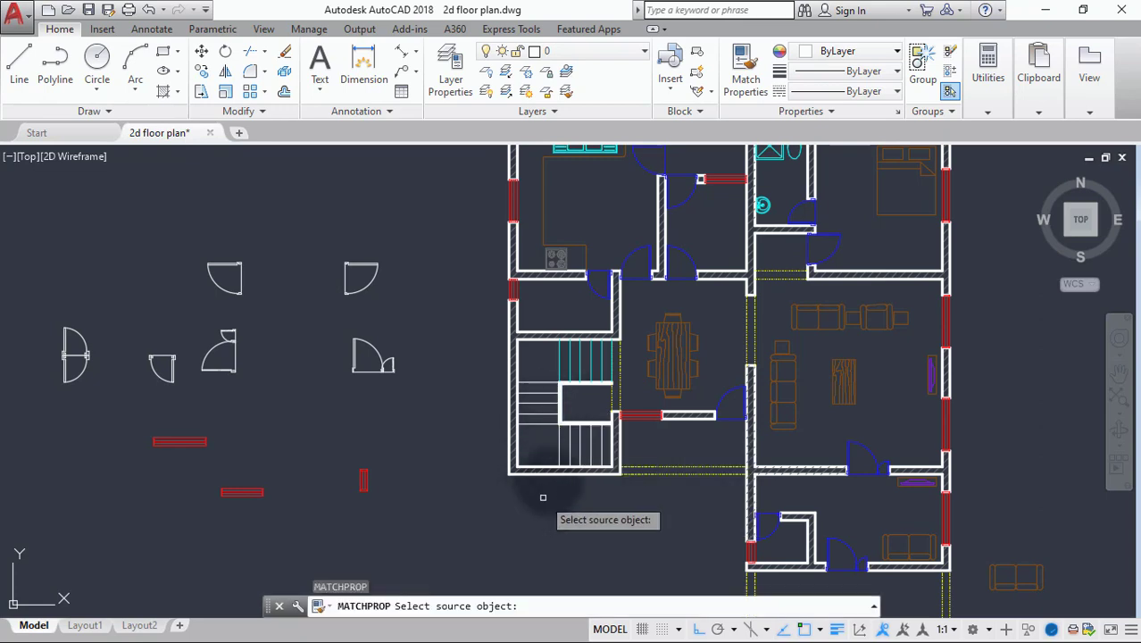
{"action": "left_click", "coordinate": [573, 360]}
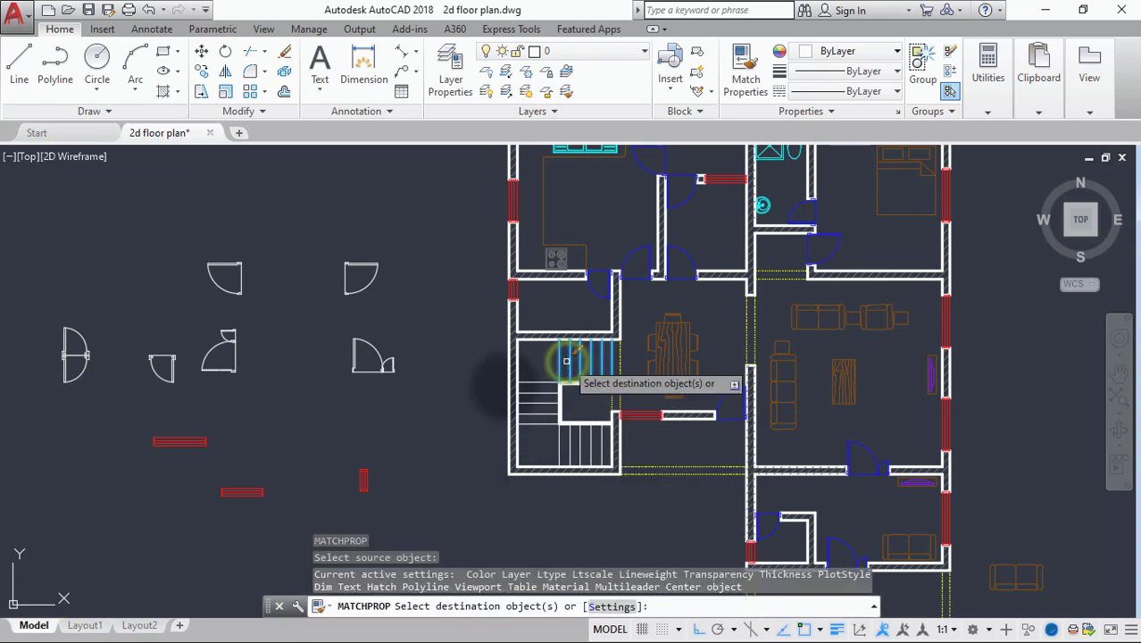
{"action": "left_click", "coordinate": [536, 394]}
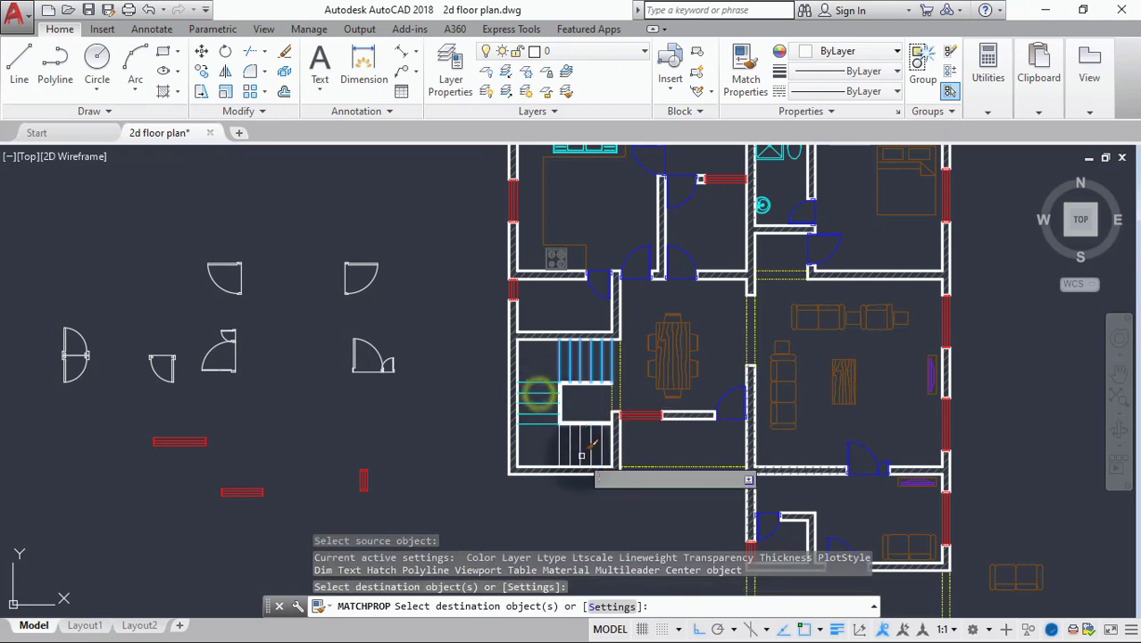
{"action": "left_click", "coordinate": [580, 449]}
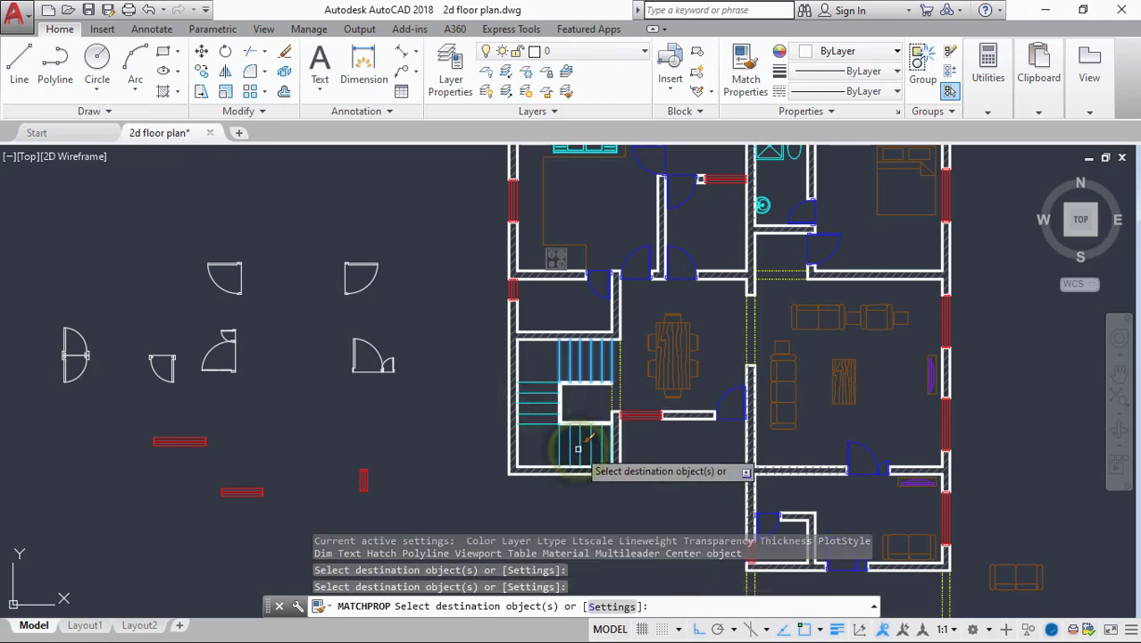
{"action": "key", "text": "Return"}
Move the outer line of the upper railing onto the raillings layer
{"action": "scroll", "coordinate": [560, 384], "scroll_direction": "up", "scroll_amount": 6}
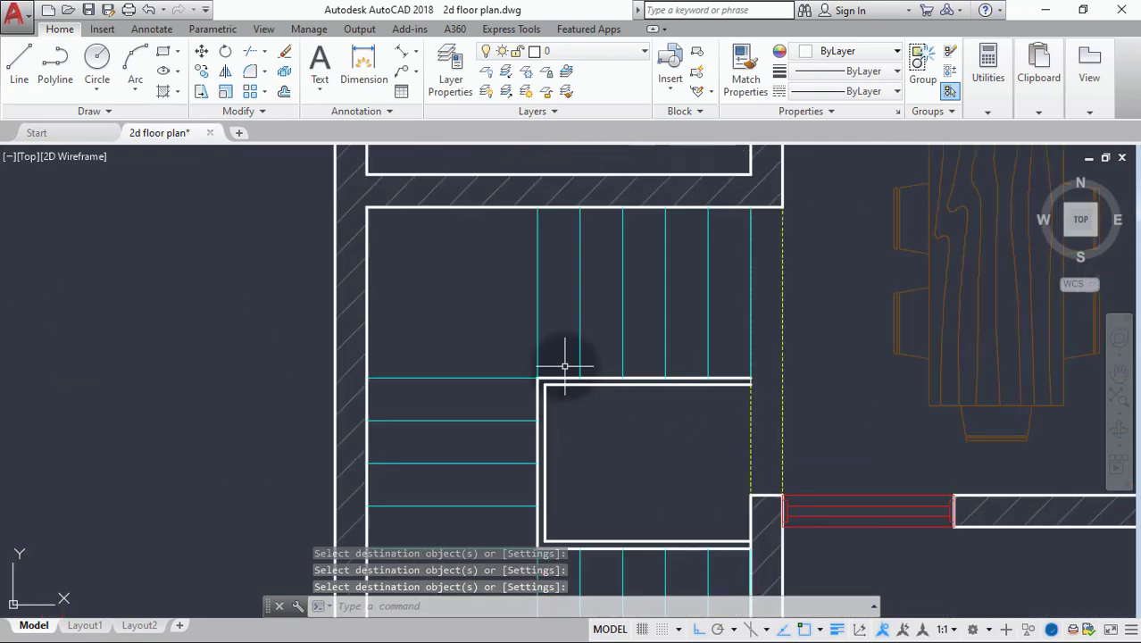
{"action": "key", "text": "Return"}
{"action": "left_click", "coordinate": [556, 378]}
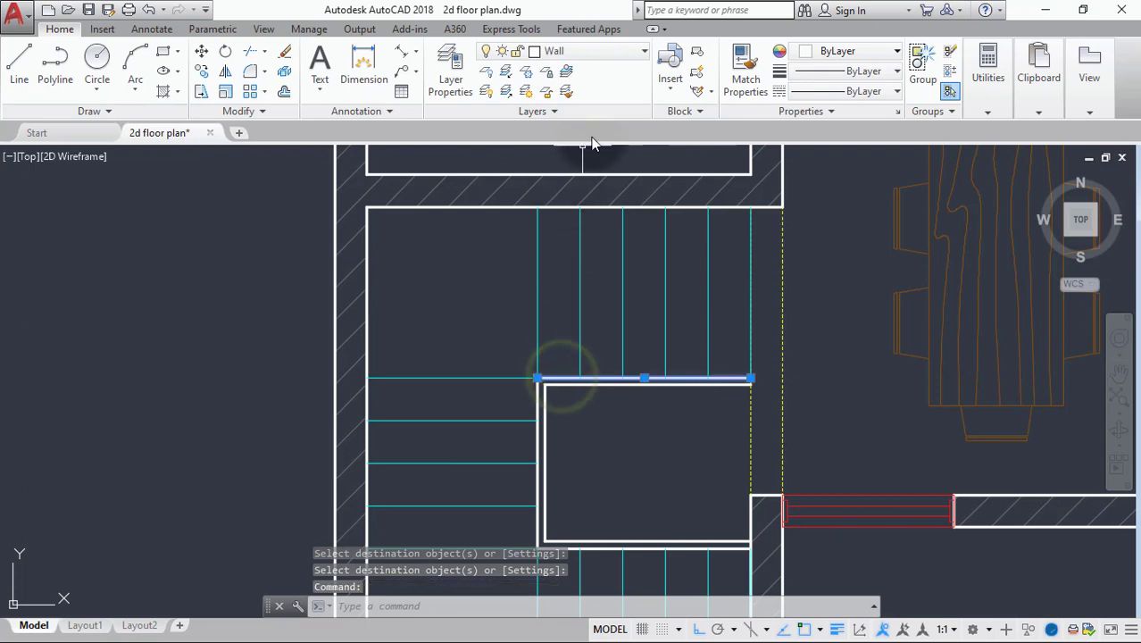
{"action": "left_click", "coordinate": [607, 51]}
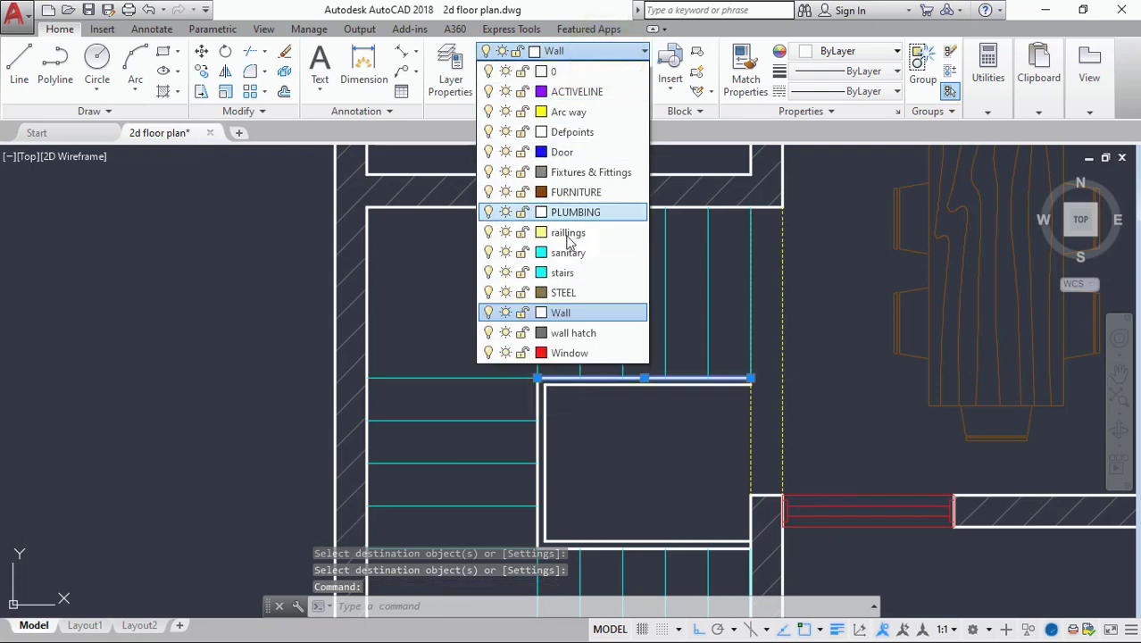
{"action": "left_click", "coordinate": [576, 234]}
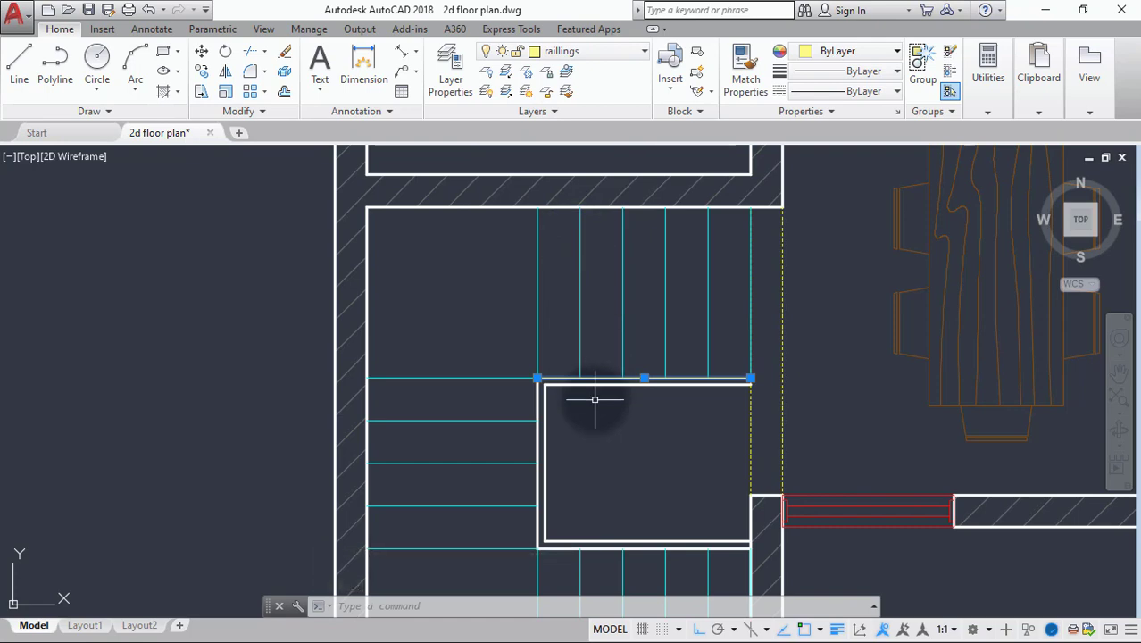
Set the raillings layer's lineweight to 0.30 mm
{"action": "left_click", "coordinate": [453, 69]}
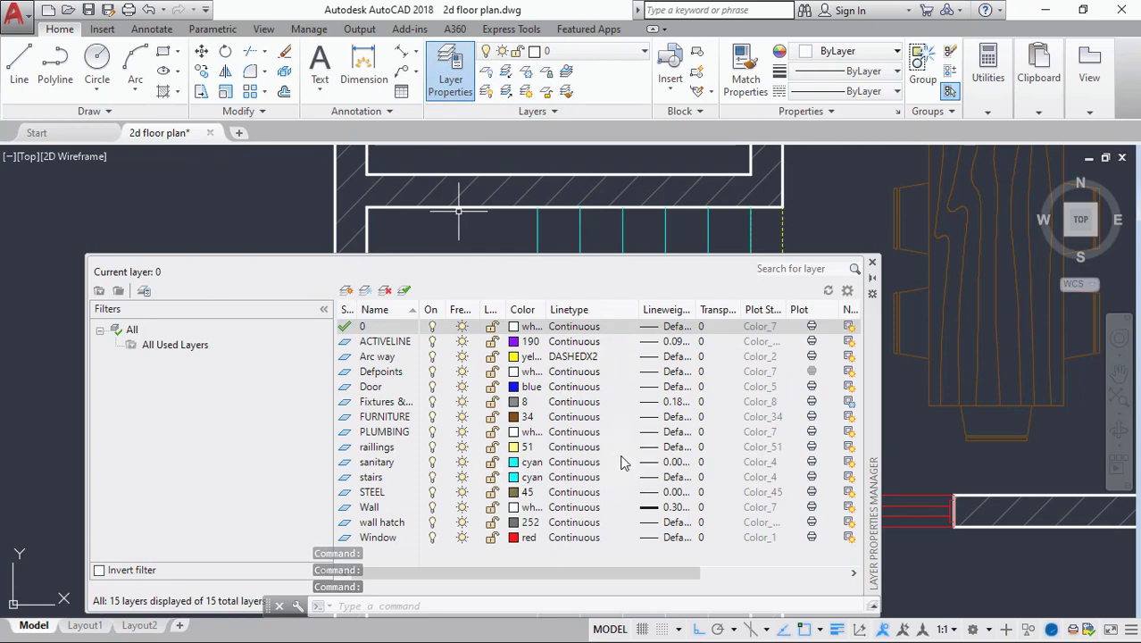
{"action": "left_click", "coordinate": [648, 446]}
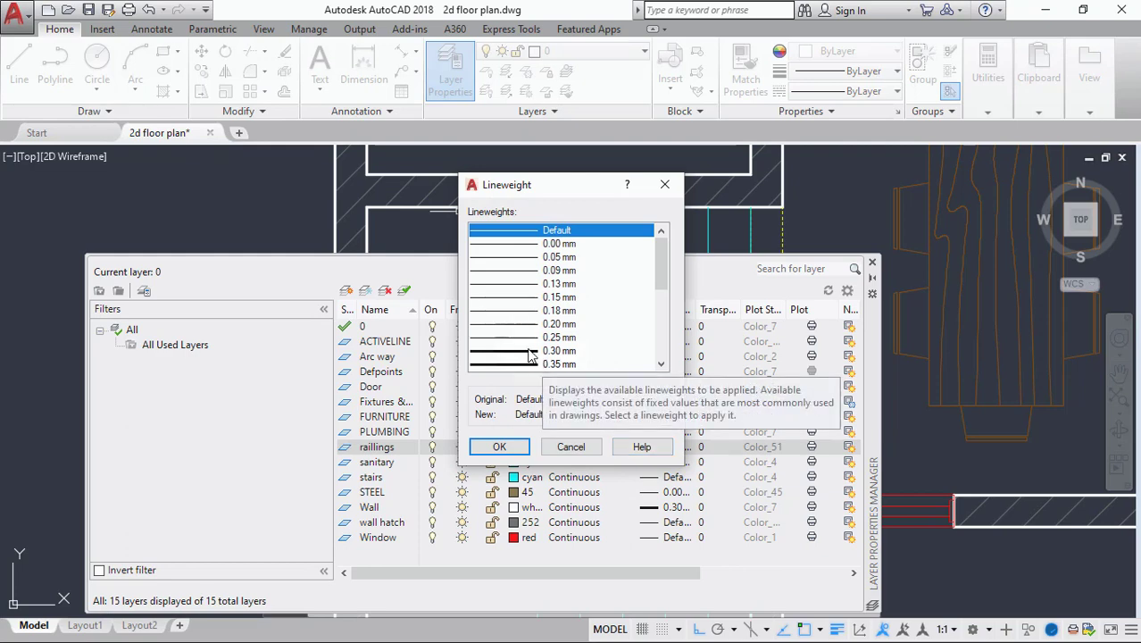
{"action": "left_click", "coordinate": [530, 351]}
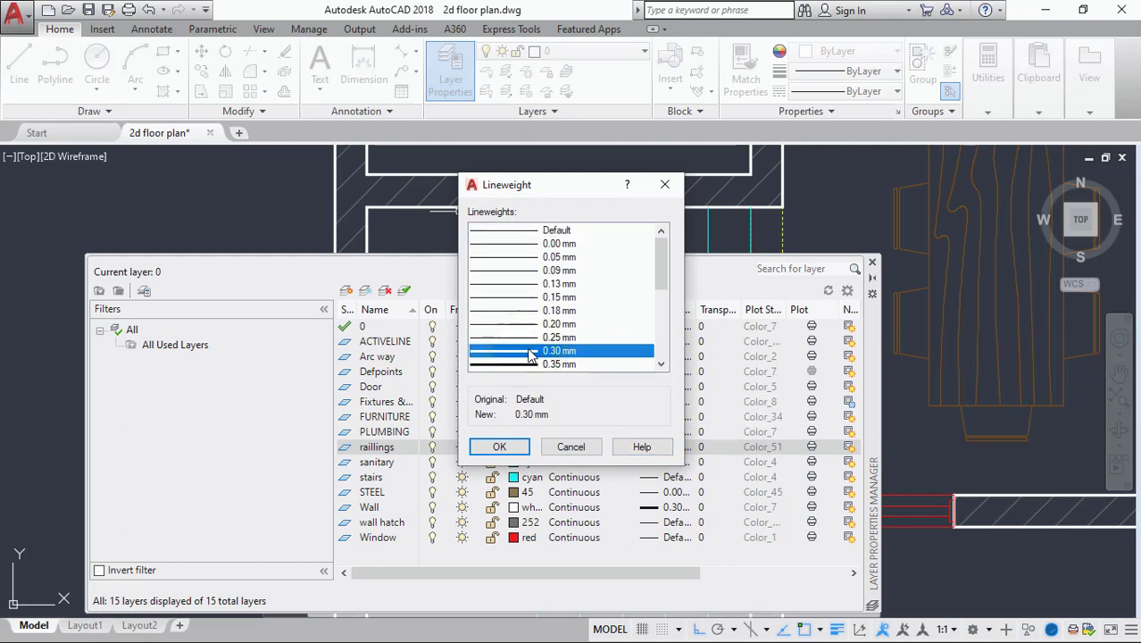
{"action": "left_click", "coordinate": [505, 446]}
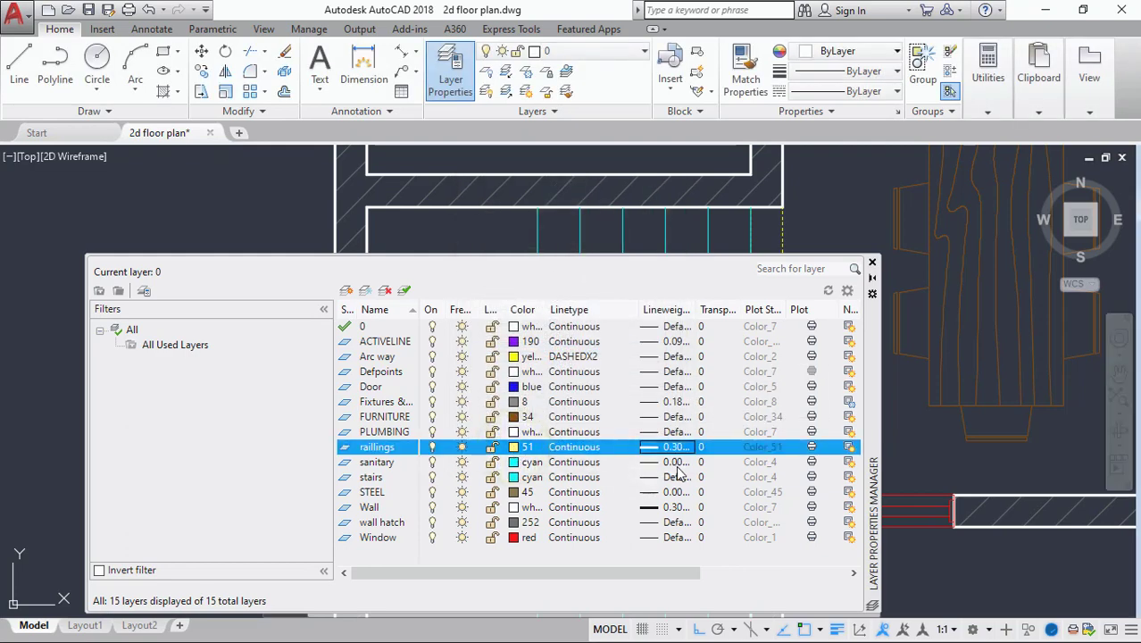
{"action": "left_click", "coordinate": [872, 261]}
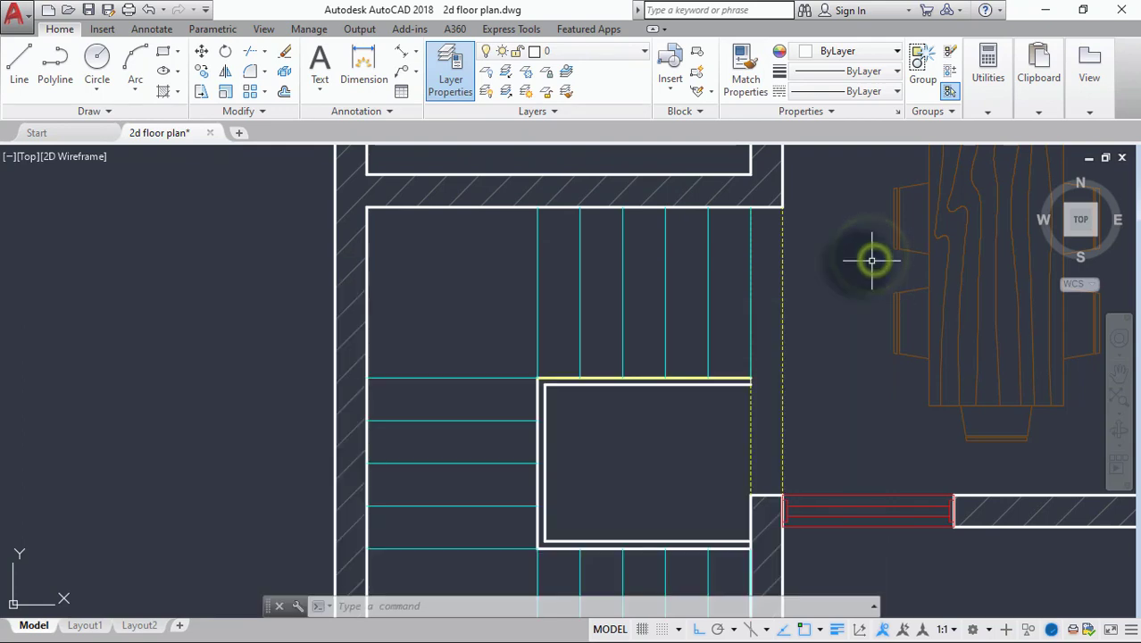
Match the properties of the upper railing's outer line onto all the remaining railing lines around the stairwell
{"action": "type", "text": "ma"}
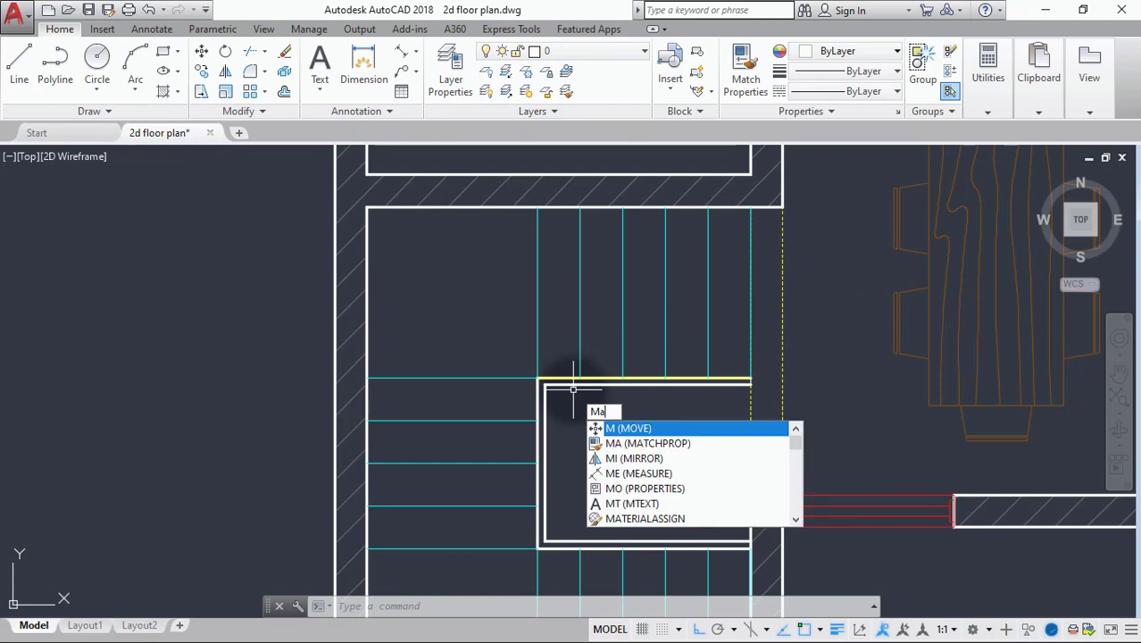
{"action": "key", "text": "Return"}
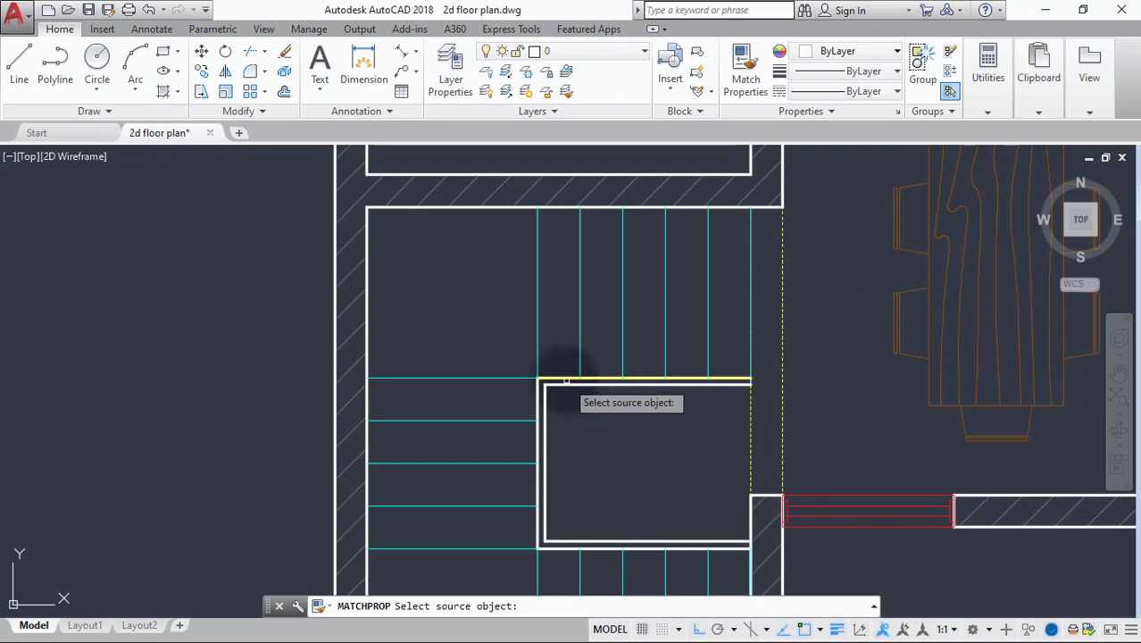
{"action": "left_click", "coordinate": [557, 378]}
{"action": "left_click", "coordinate": [560, 385]}
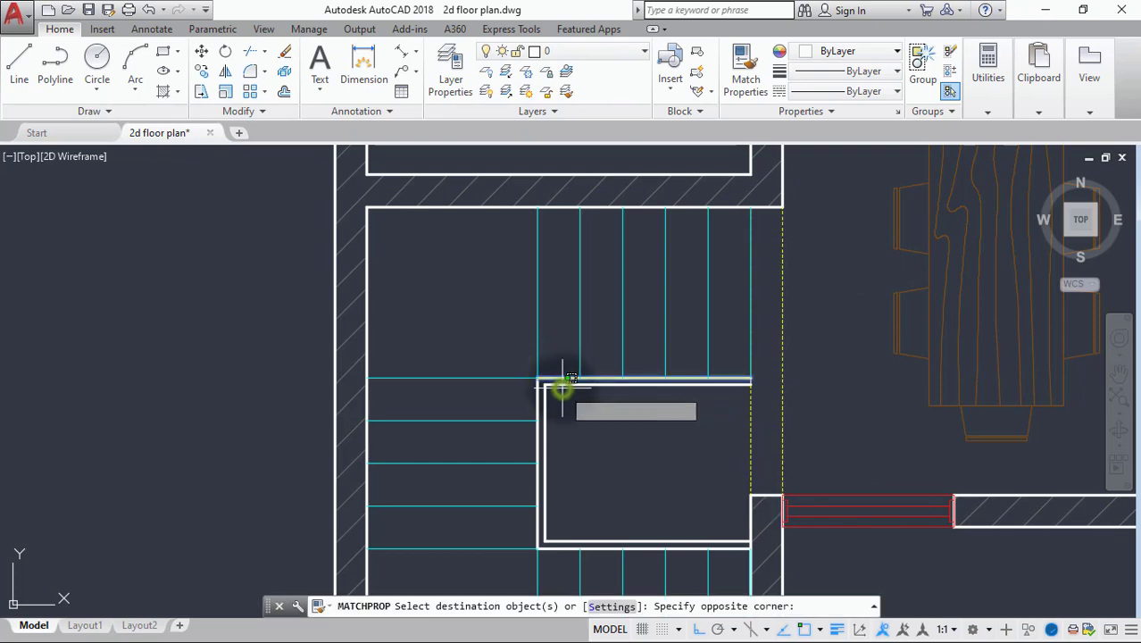
{"action": "left_click", "coordinate": [560, 383]}
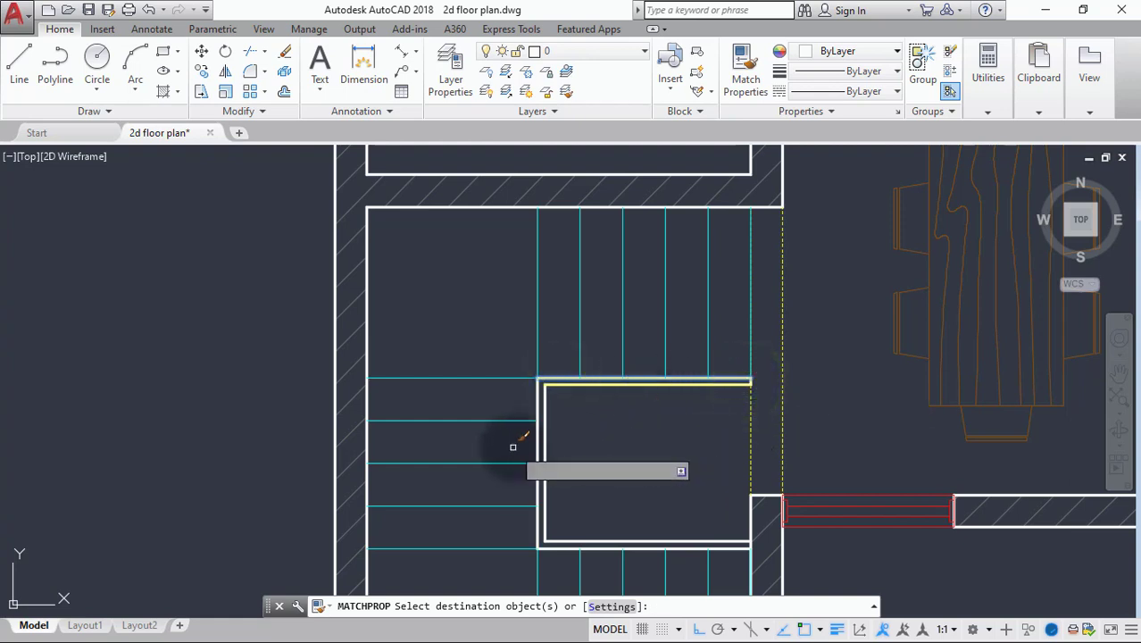
{"action": "left_click", "coordinate": [568, 432]}
{"action": "left_click", "coordinate": [513, 442]}
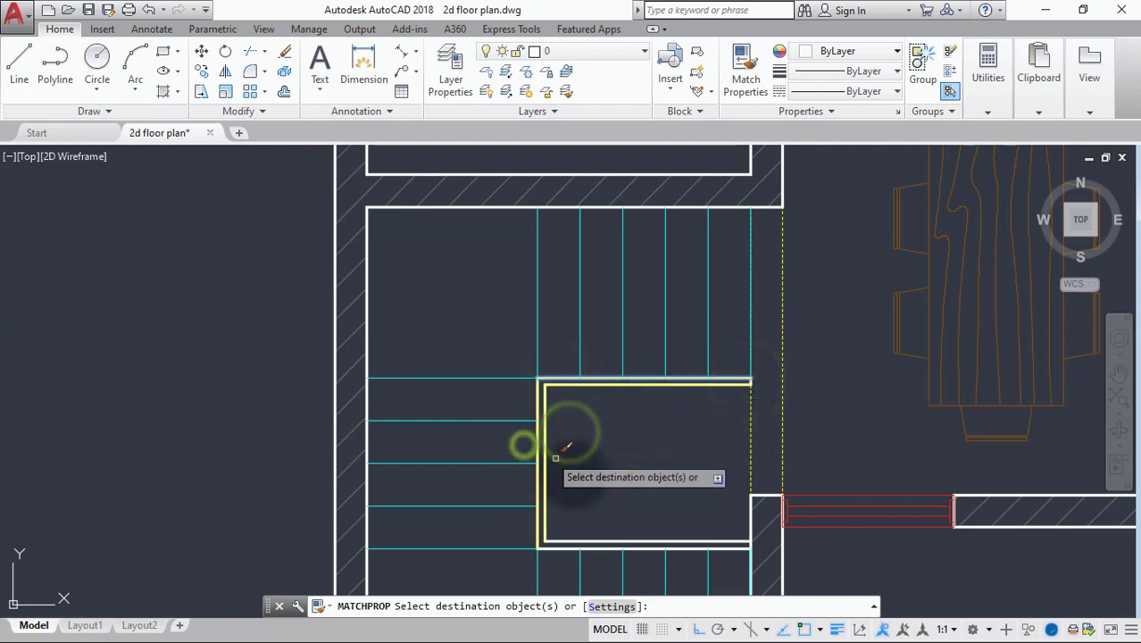
{"action": "left_click", "coordinate": [564, 518]}
{"action": "left_click", "coordinate": [550, 586]}
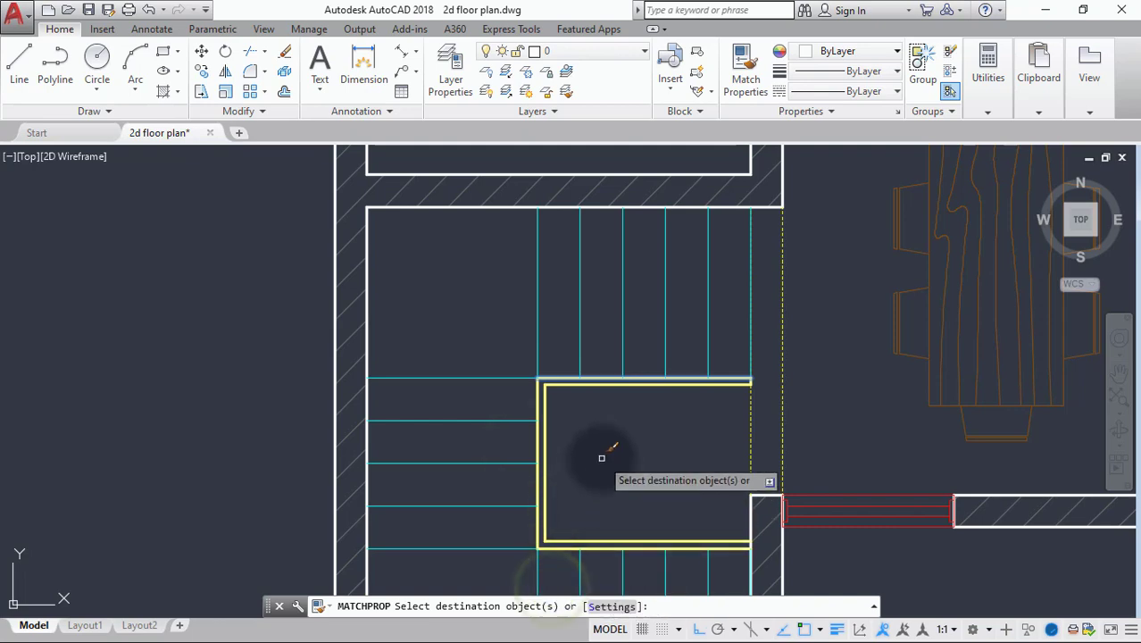
{"action": "key", "text": "Return"}
Draw a U-shaped direction line through the three flights from outside the upper flight, with a vertical segment about 2440 long, ending before the lower-flight wall
{"action": "scroll", "coordinate": [603, 457], "scroll_direction": "down", "scroll_amount": 6}
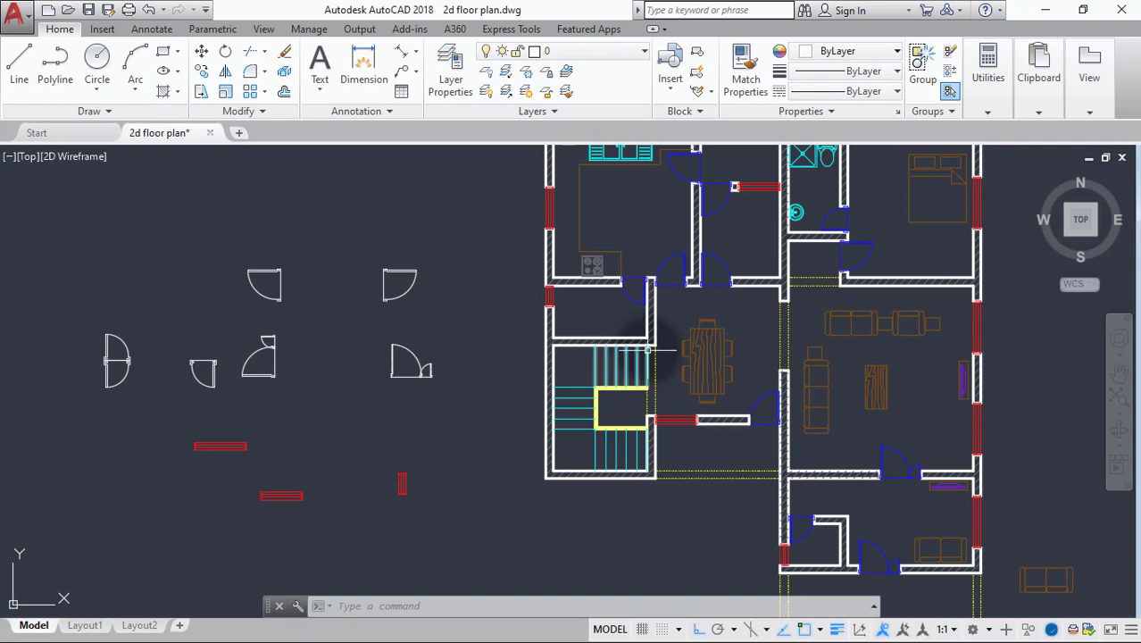
{"action": "scroll", "coordinate": [645, 346], "scroll_direction": "up", "scroll_amount": 2}
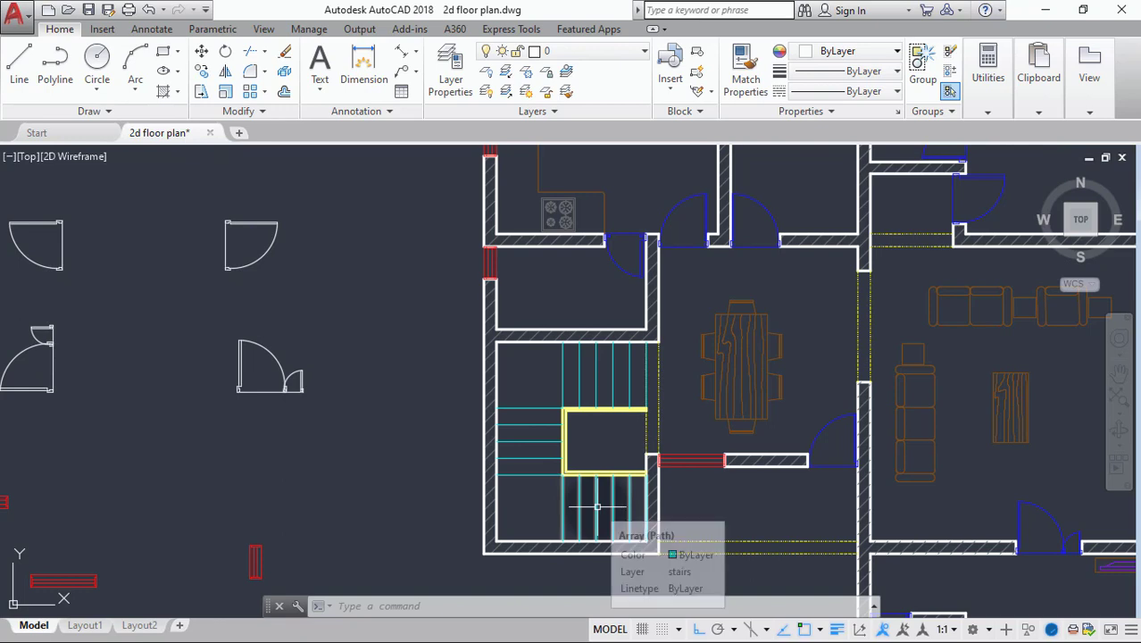
{"action": "scroll", "coordinate": [629, 511], "scroll_direction": "down", "scroll_amount": 1}
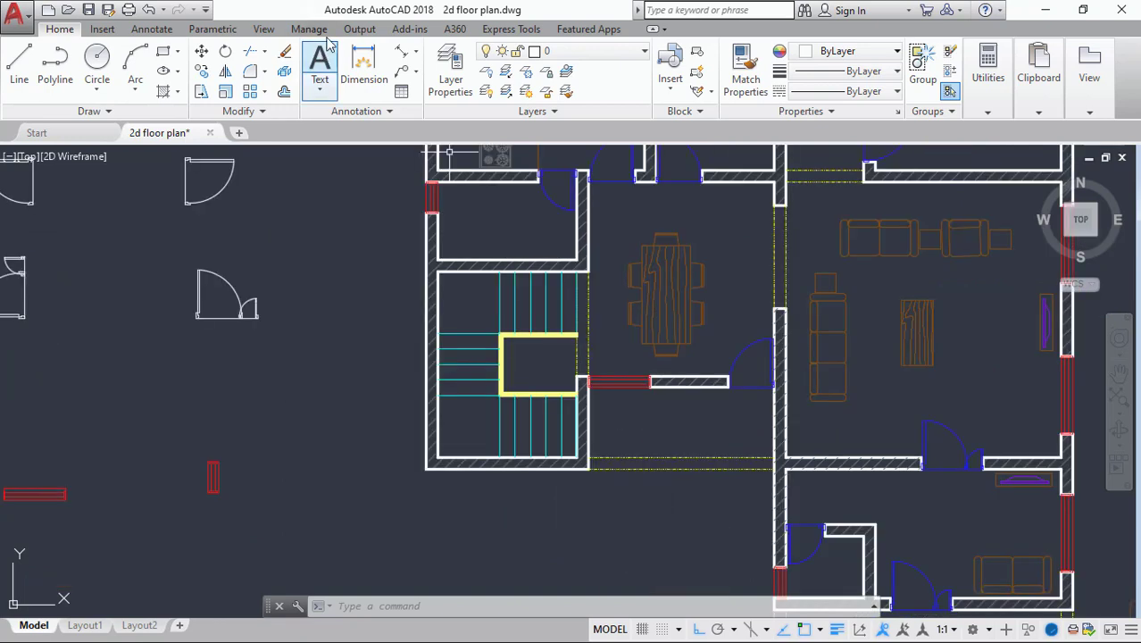
{"action": "left_click", "coordinate": [18, 61]}
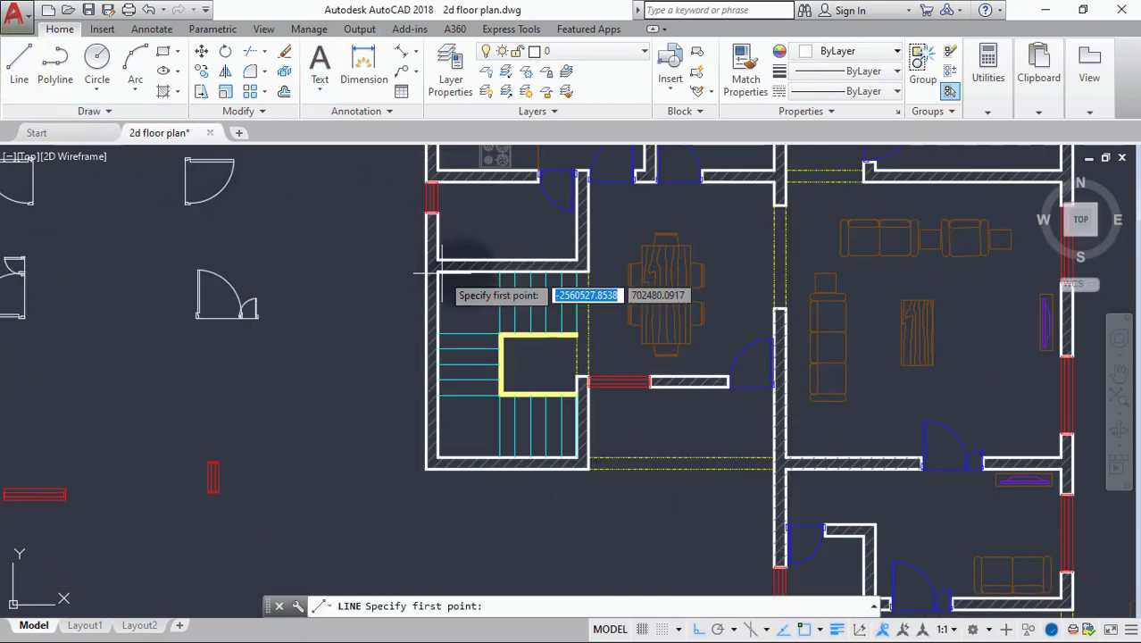
{"action": "scroll", "coordinate": [546, 287], "scroll_direction": "up", "scroll_amount": 2}
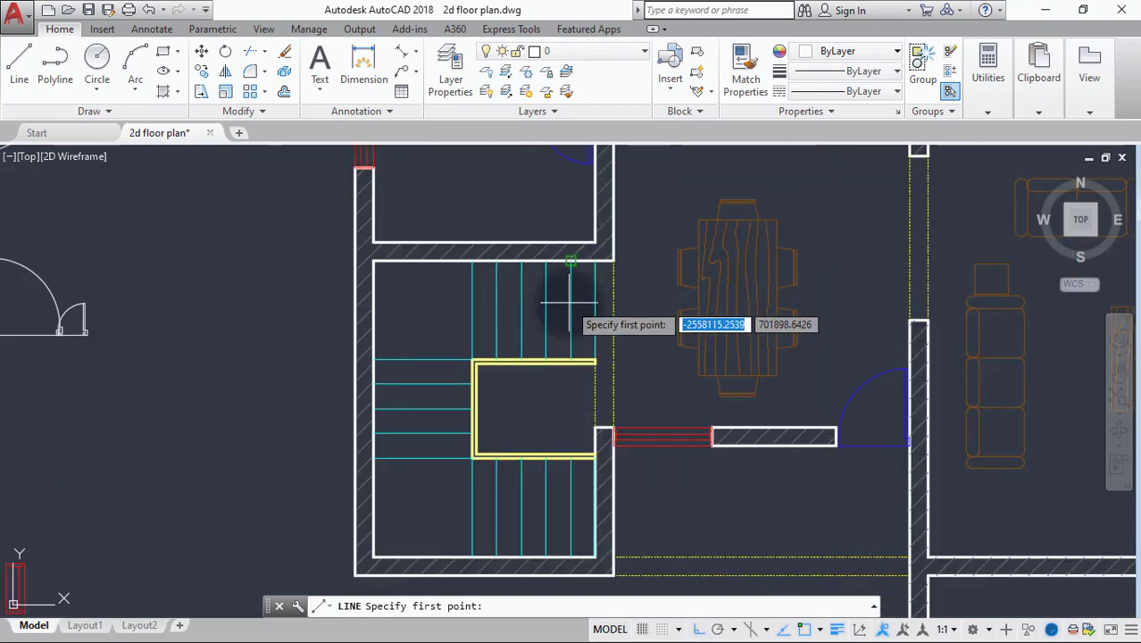
{"action": "left_click", "coordinate": [625, 311]}
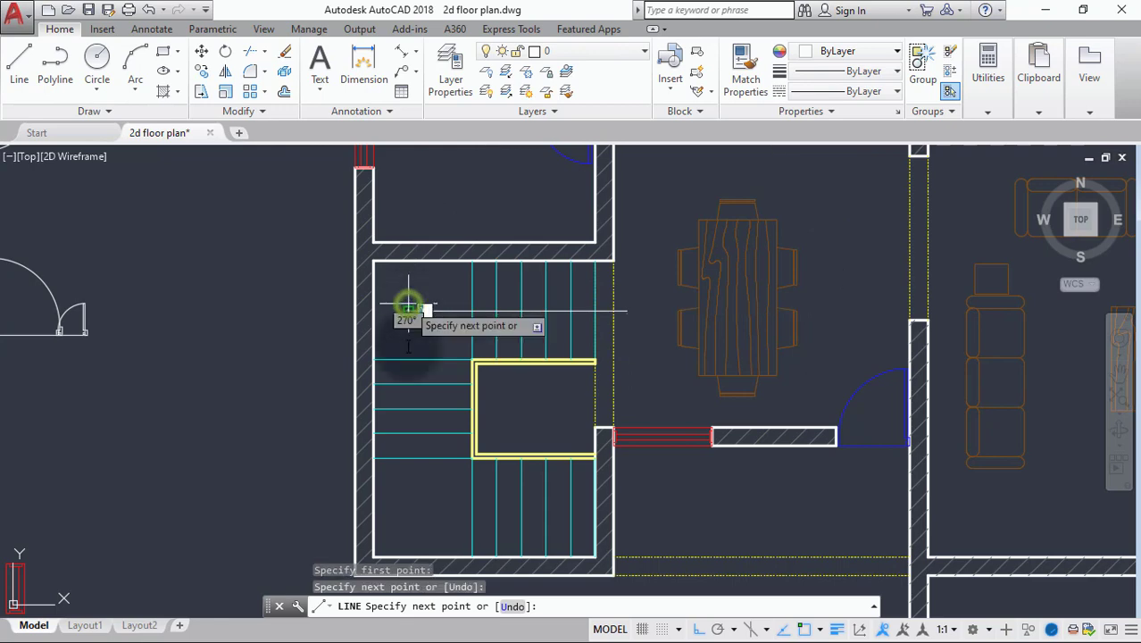
{"action": "middle_click_drag", "start_coordinate": [411, 520], "coordinate": [438, 374]}
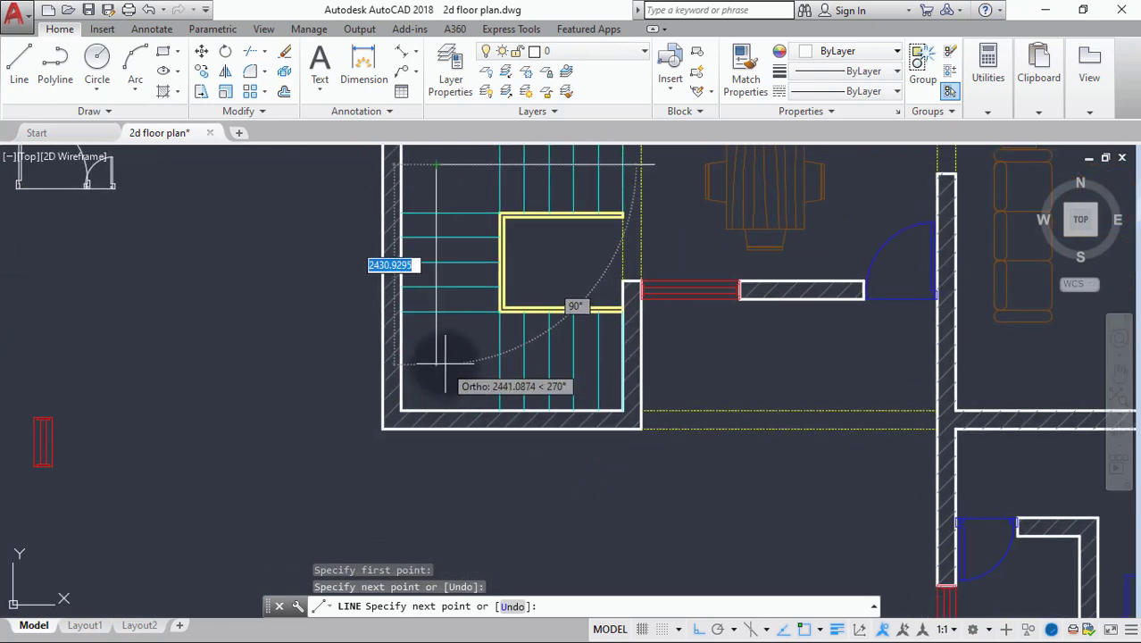
{"action": "left_click", "coordinate": [438, 364]}
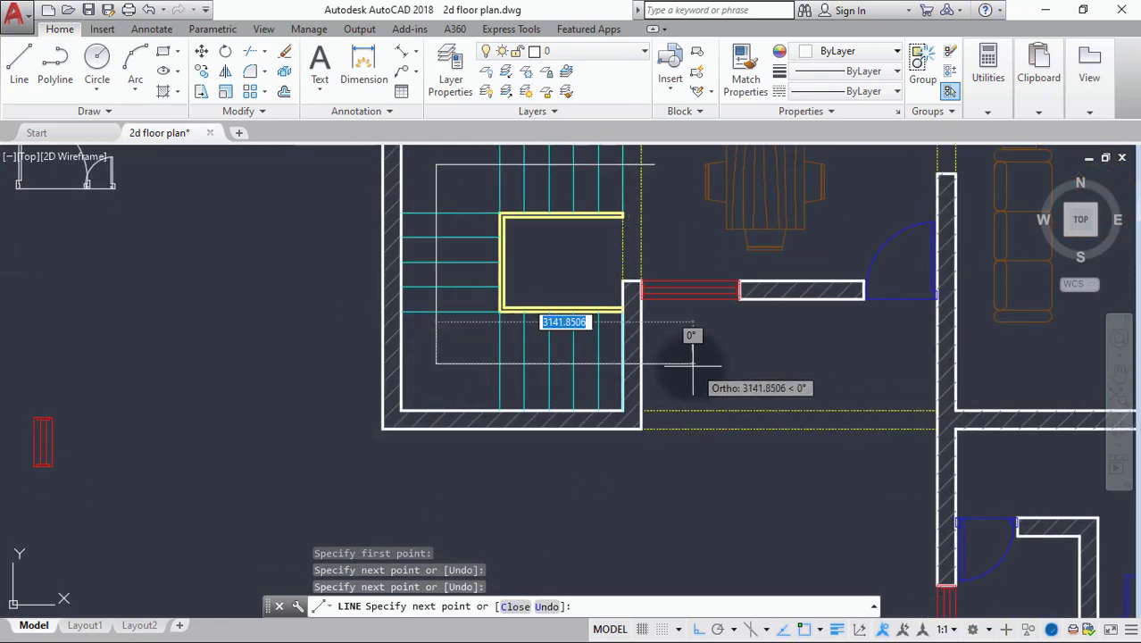
{"action": "scroll", "coordinate": [609, 364], "scroll_direction": "up", "scroll_amount": 8}
{"action": "left_click", "coordinate": [614, 363]}
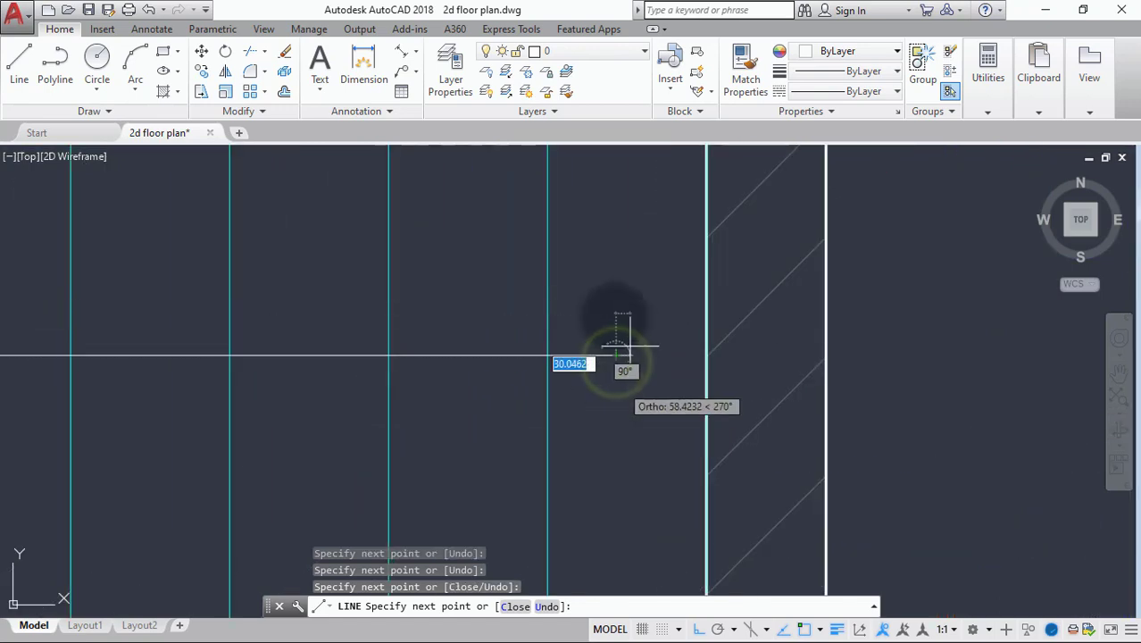
{"action": "key", "text": "Escape"}
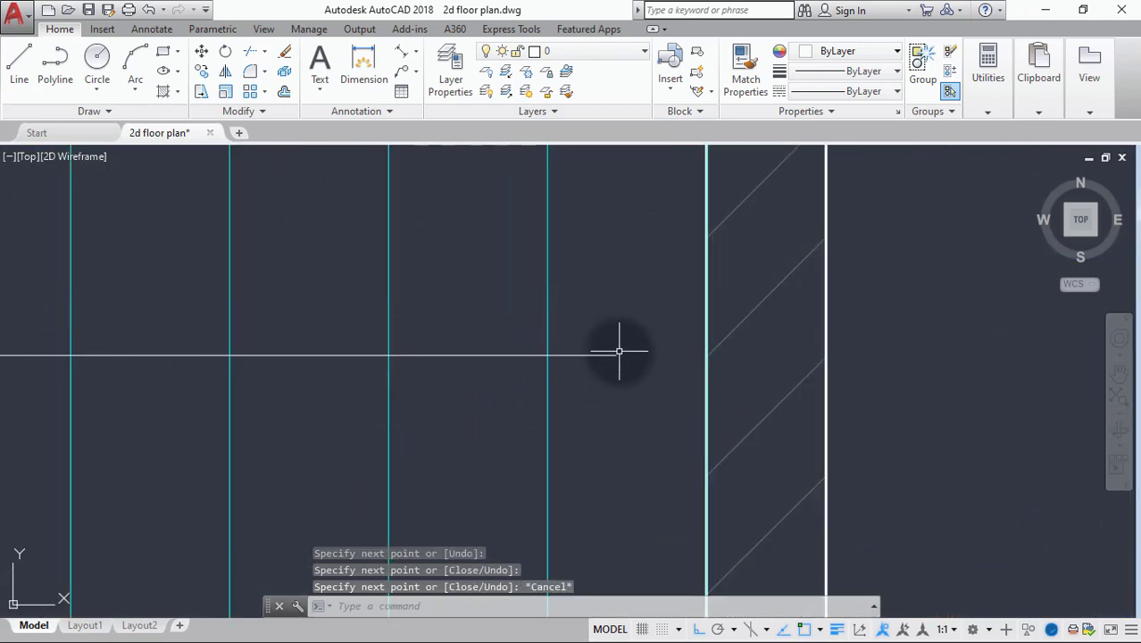
Begin a new line from the lower-flight end of the direction line for its arrowhead
{"action": "type", "text": "l"}
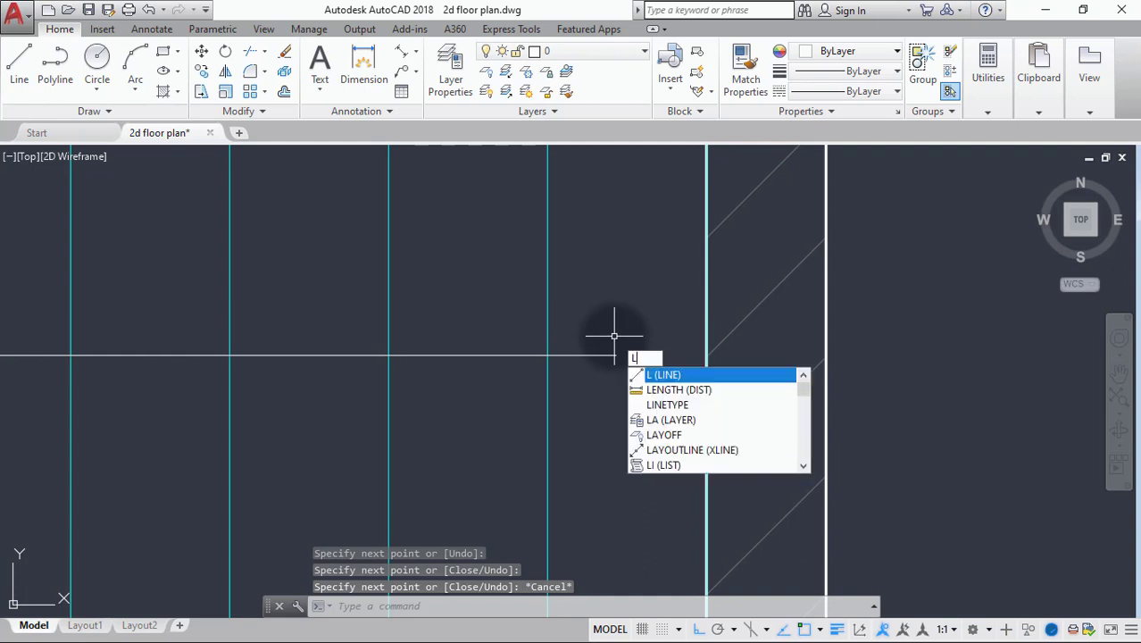
{"action": "key", "text": "Return"}
{"action": "left_click", "coordinate": [614, 356]}
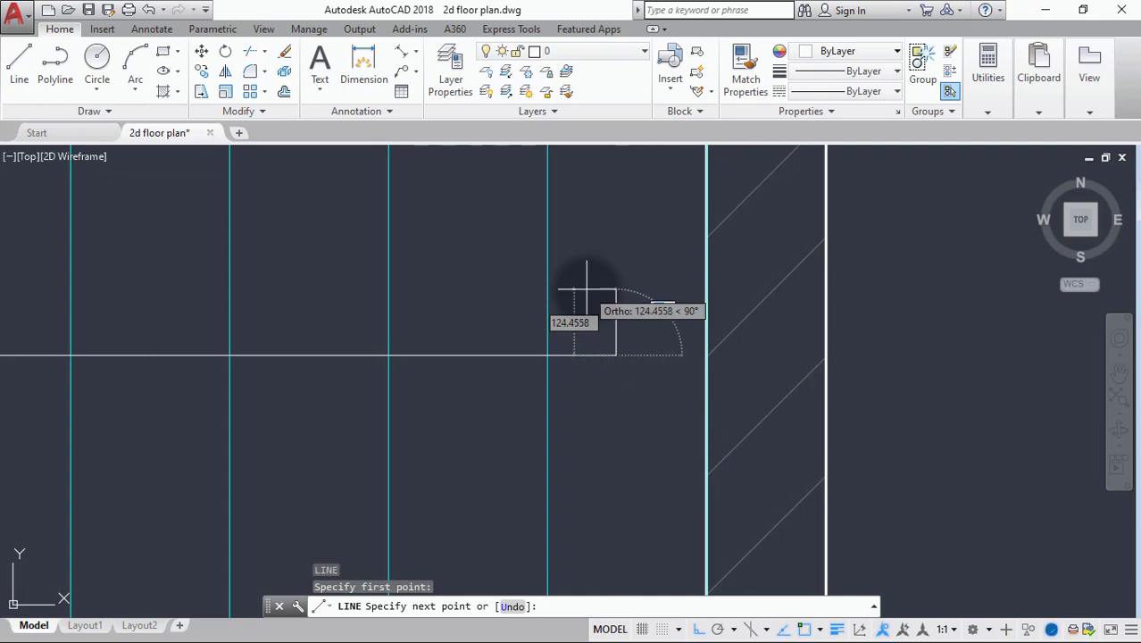
{"action": "key", "text": "ctrl+z"}
{"action": "type", "text": "35"}
{"action": "key", "text": "Return"}
{"action": "key", "text": "ctrl+z"}
{"action": "type", "text": "-45"}
{"action": "key", "text": "Return"}
{"action": "key", "text": "ctrl+z"}
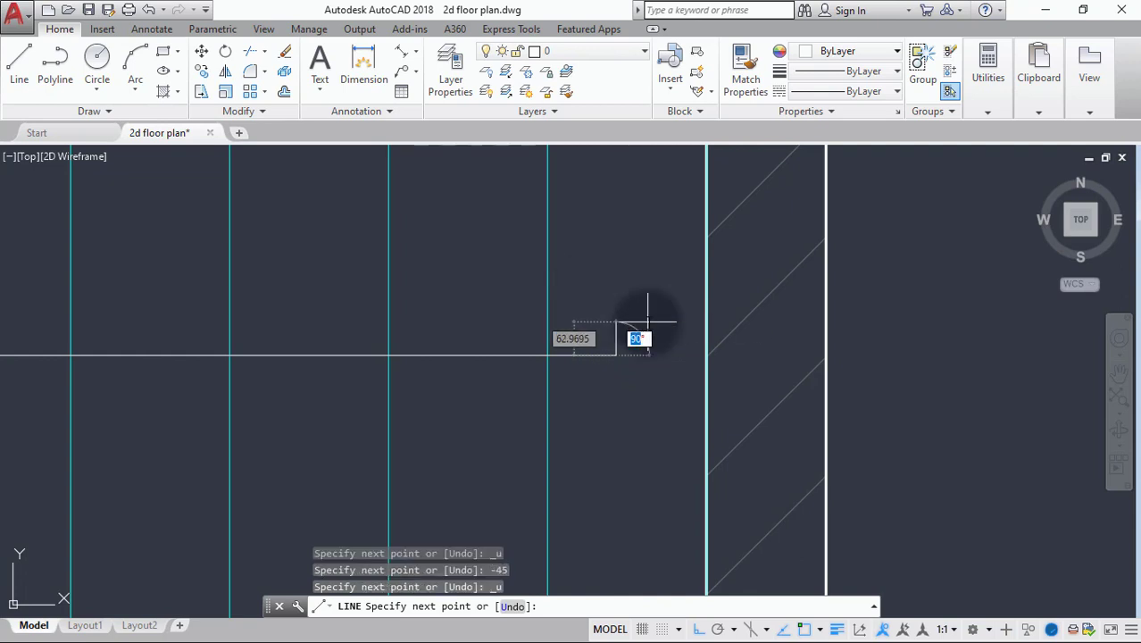
Draw the short upper arrowhead stroke at a 135° angle and end the line
{"action": "type", "text": "13"}
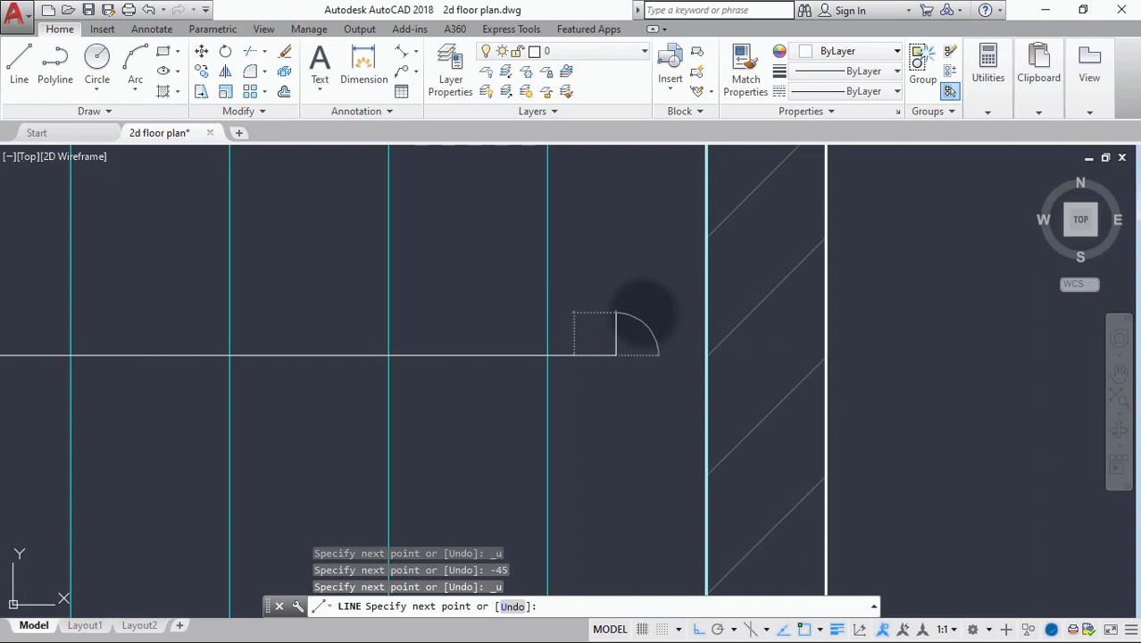
{"action": "type", "text": "5"}
{"action": "key", "text": "Return"}
{"action": "key", "text": "Escape"}
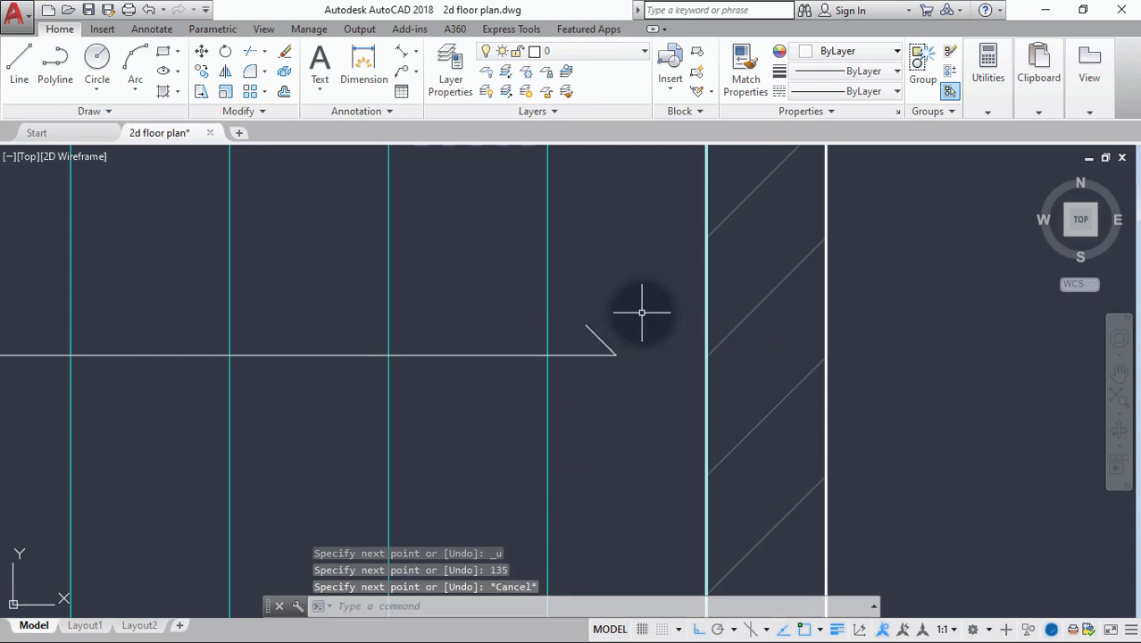
{"action": "scroll", "coordinate": [594, 339], "scroll_direction": "down", "scroll_amount": 5}
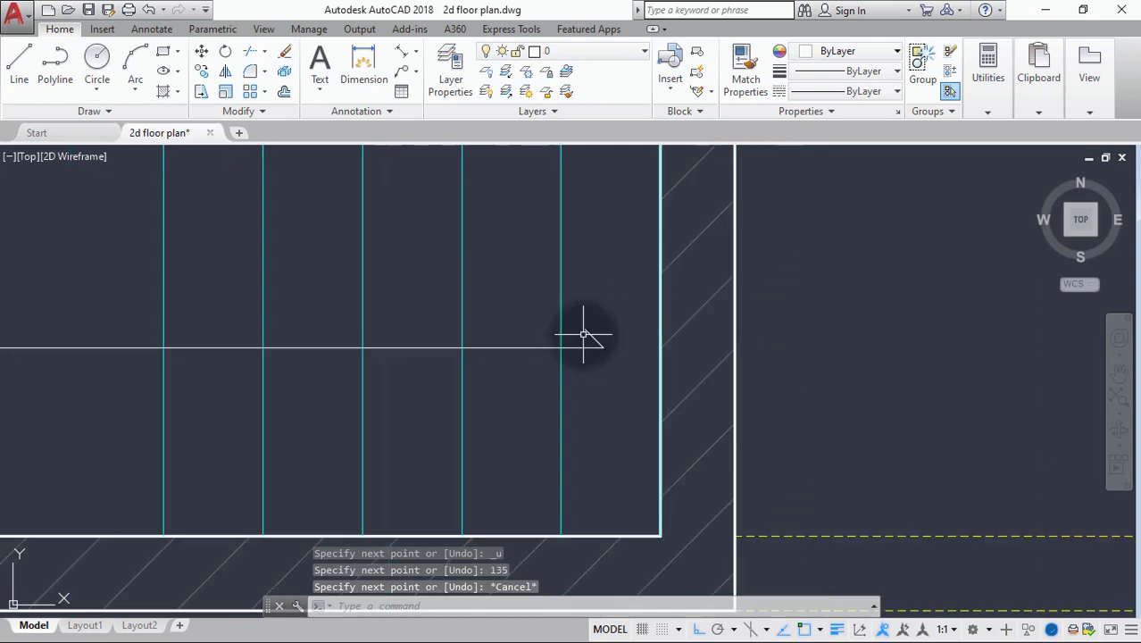
{"action": "mouse_move", "coordinate": [543, 312]}
{"action": "middle_mouse_down"}
{"action": "mouse_move", "coordinate": [518, 300]}
{"action": "mouse_move", "coordinate": [598, 427]}
{"action": "mouse_move", "coordinate": [496, 276]}
{"action": "middle_mouse_up"}
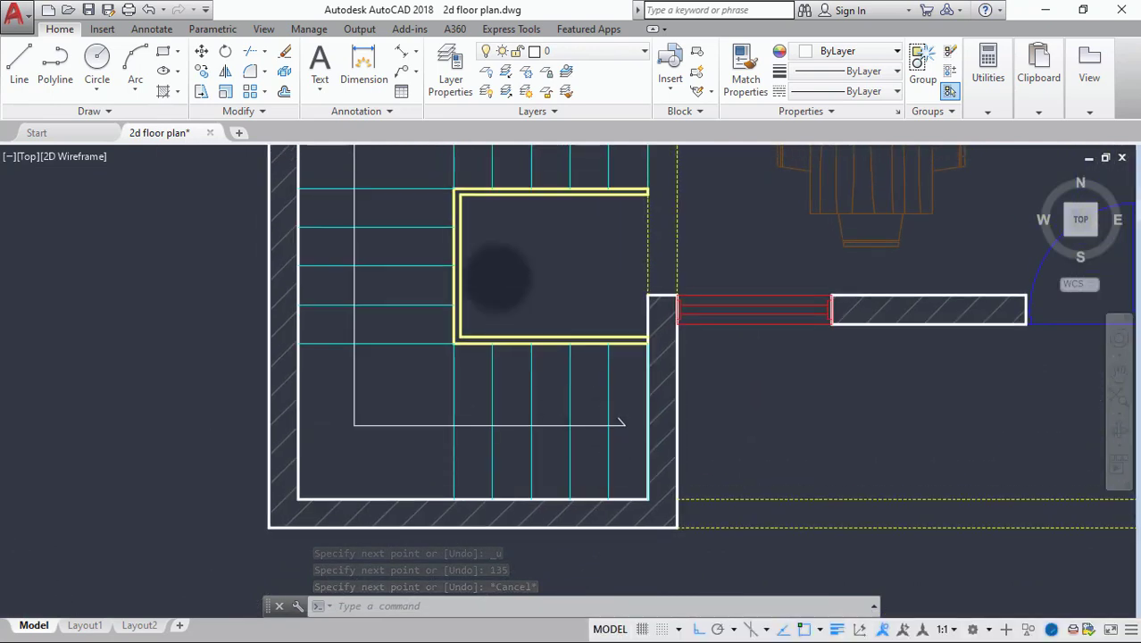
{"action": "scroll", "coordinate": [509, 276], "scroll_direction": "down", "scroll_amount": 3}
{"action": "scroll", "coordinate": [513, 337], "scroll_direction": "up", "scroll_amount": 1}
{"action": "scroll", "coordinate": [466, 263], "scroll_direction": "up", "scroll_amount": 3}
{"action": "middle_click_drag", "start_coordinate": [529, 411], "coordinate": [462, 352]}
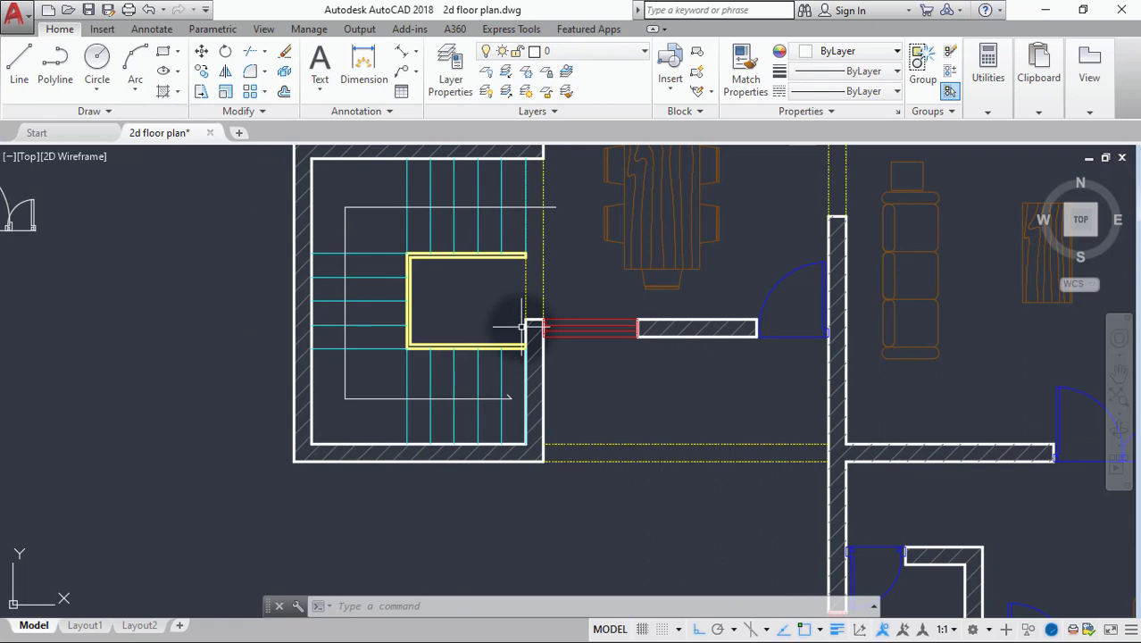
{"action": "middle_click_drag", "start_coordinate": [494, 316], "coordinate": [465, 375]}
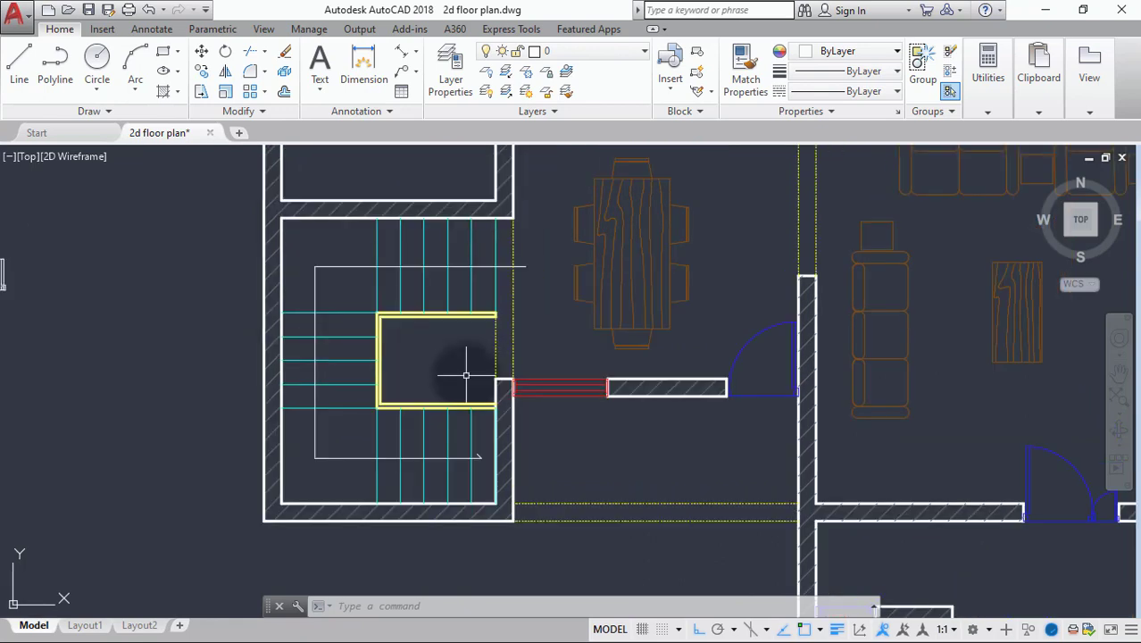